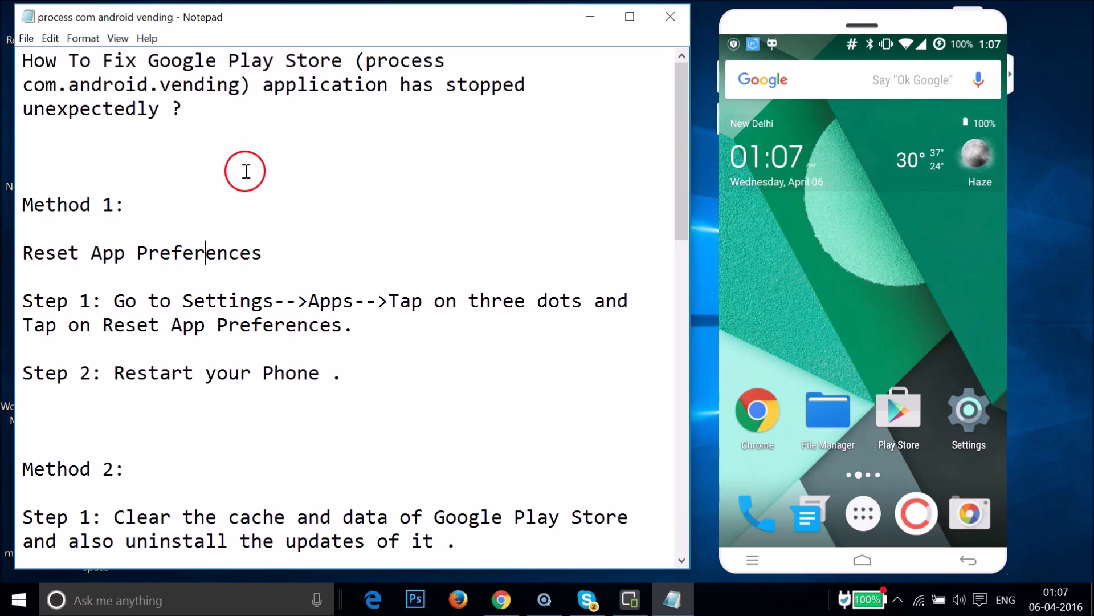
# Look through the fix instructions in the notes and open the Apps section of the phone's settings
pyautogui.scroll(-15, 289, 211)
pyautogui.scroll(15, 289, 211)
pyautogui.click(972, 425)
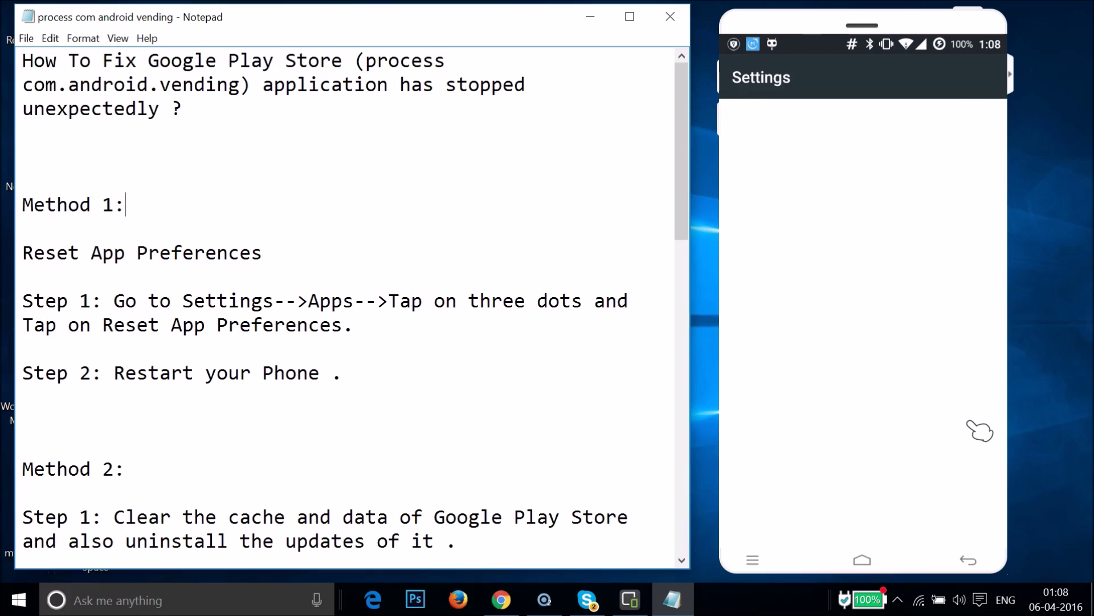
pyautogui.click(878, 332)
pyautogui.scroll(-10, 891, 340)
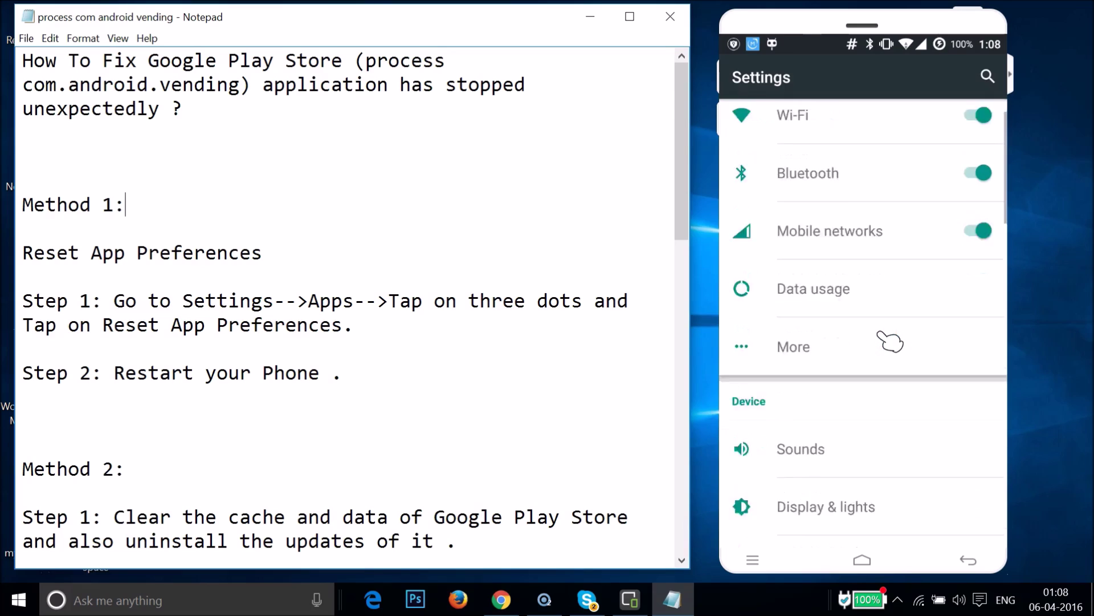
pyautogui.scroll(-4, 890, 340)
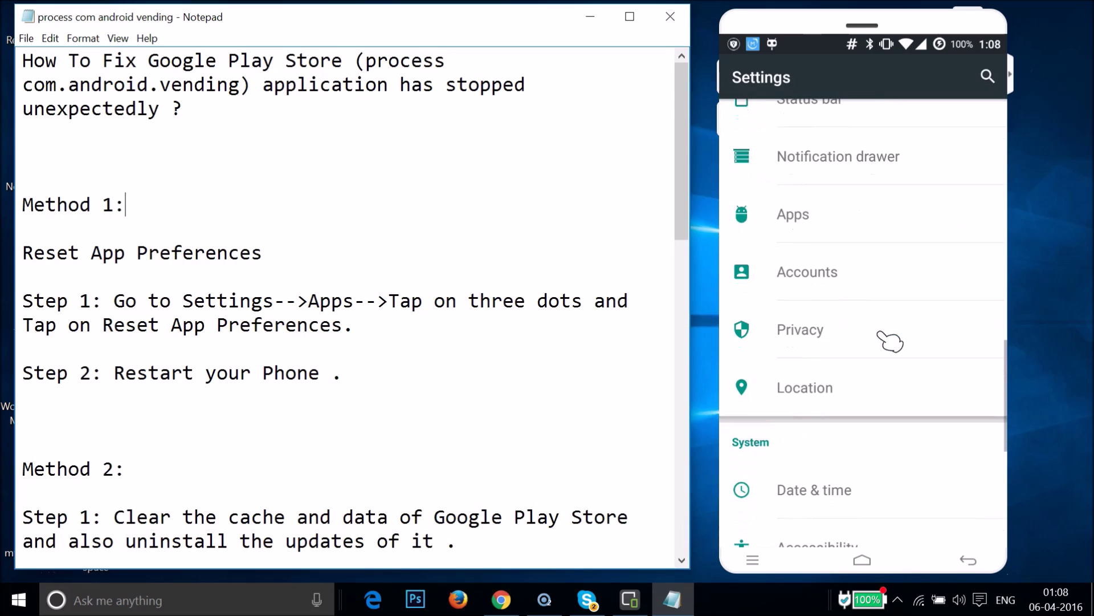
pyautogui.click(810, 222)
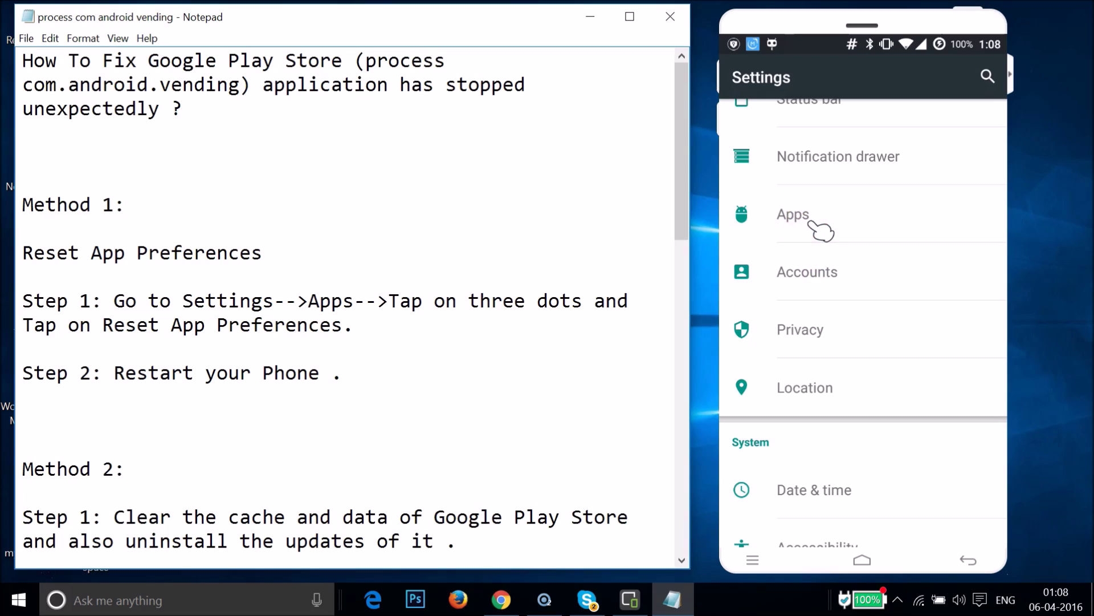
# Reset the app preferences for all apps on the phone and confirm the reset
pyautogui.click(990, 77)
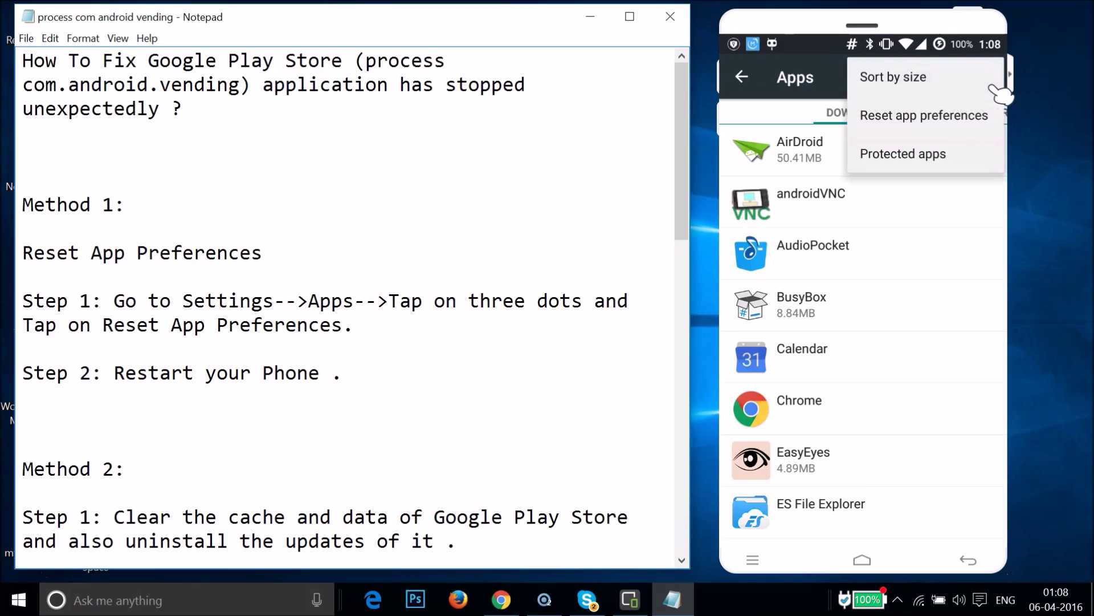
pyautogui.click(938, 117)
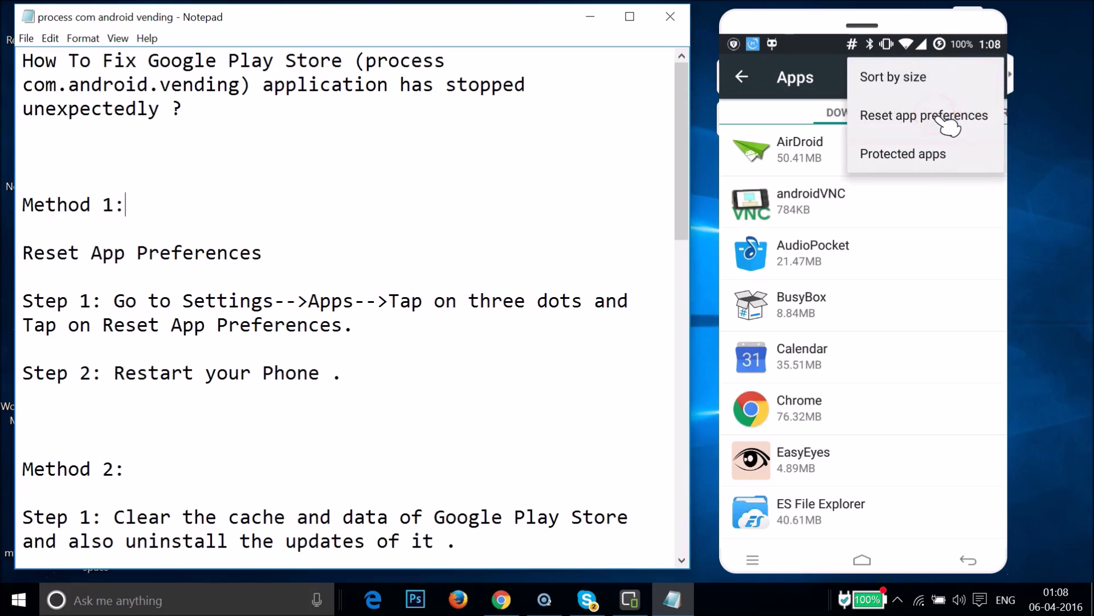
pyautogui.moveTo(843, 200); pyautogui.dragTo(952, 411)
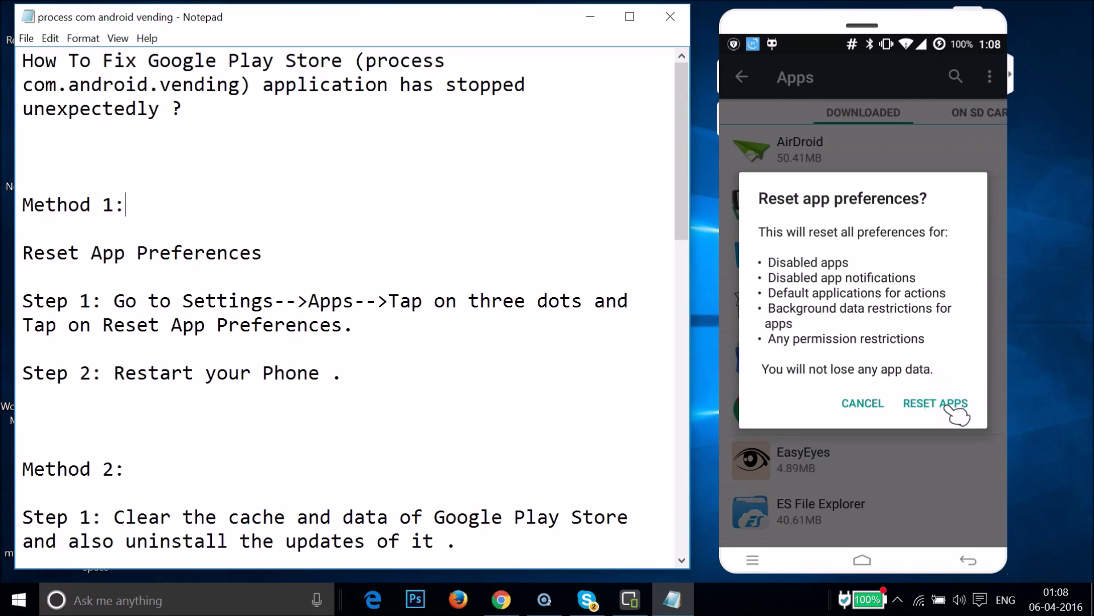
pyautogui.click(952, 410)
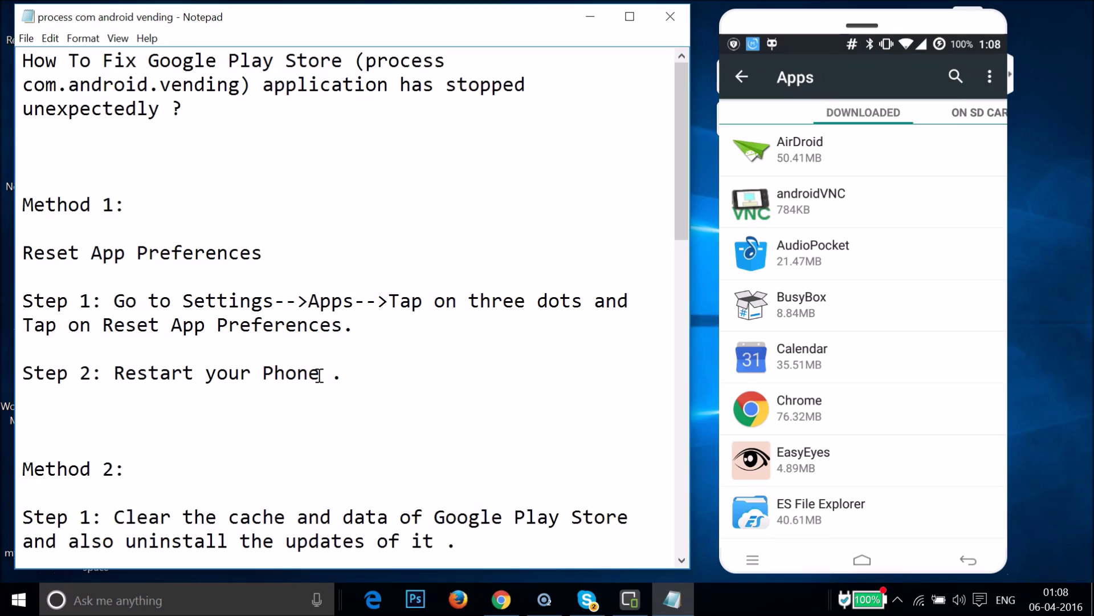
pyautogui.click(277, 376)
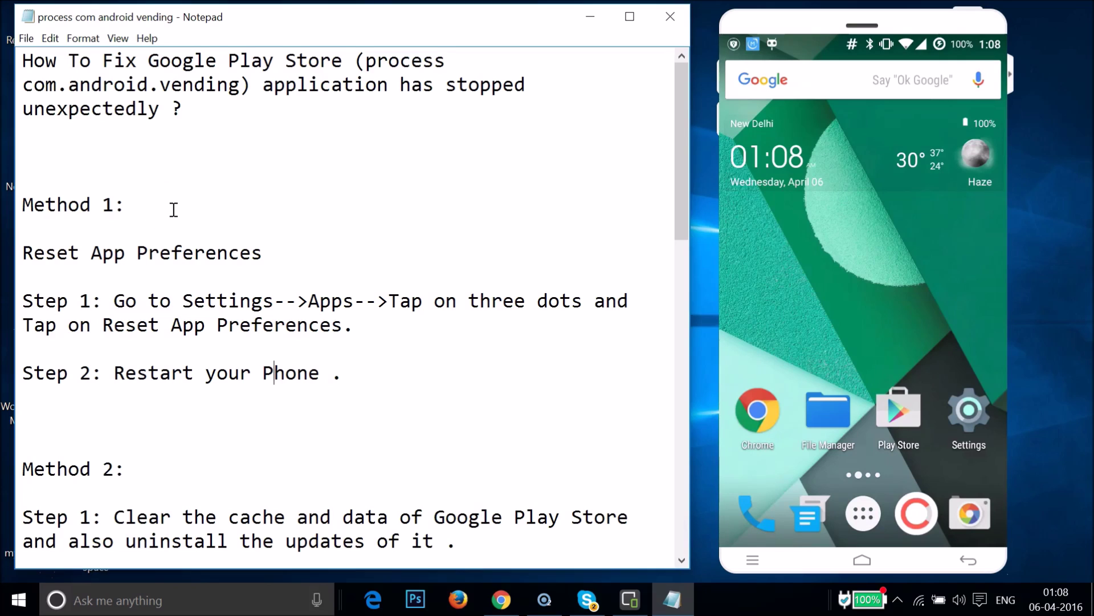
# Bring up the Method 2 instructions in the notes and reopen the Apps section of the phone's settings
pyautogui.scroll(-2, 254, 369)
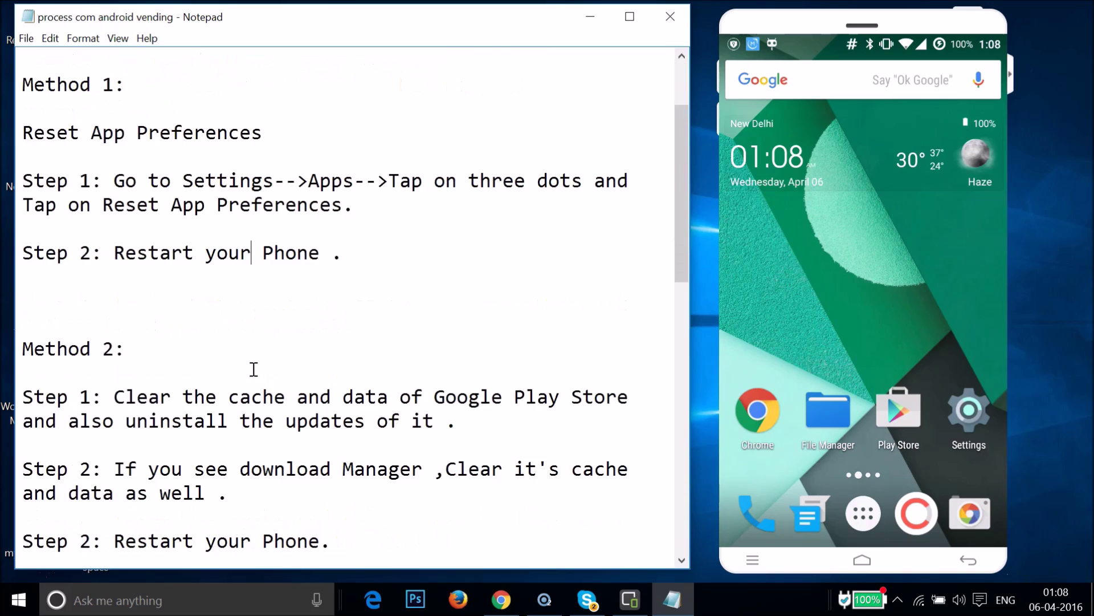
pyautogui.scroll(-2, 254, 369)
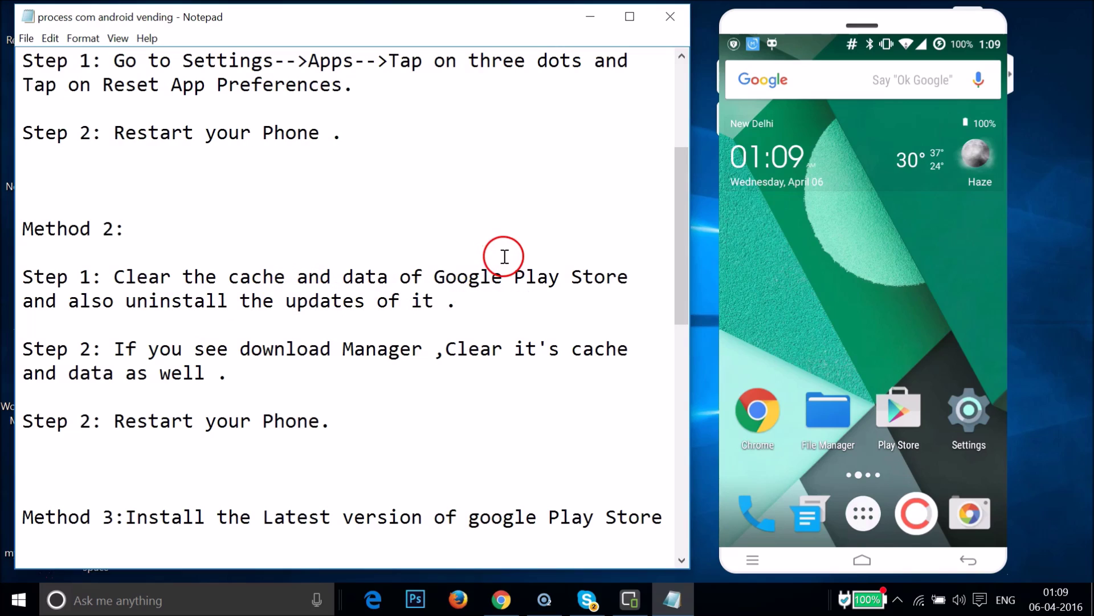
pyautogui.click(974, 432)
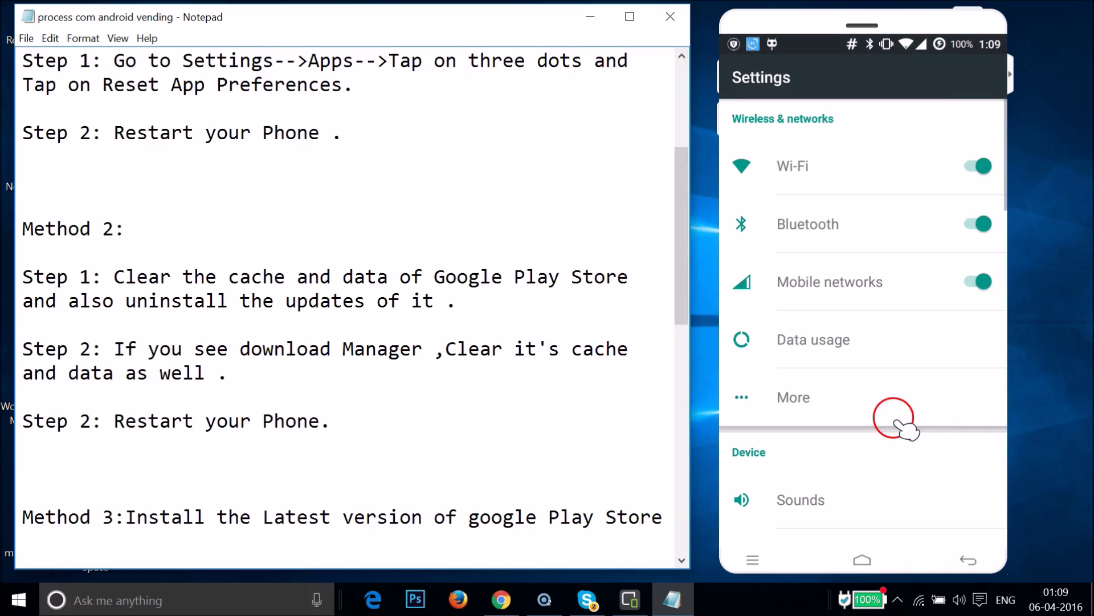
pyautogui.scroll(-3, 904, 425)
pyautogui.scroll(-10, 906, 431)
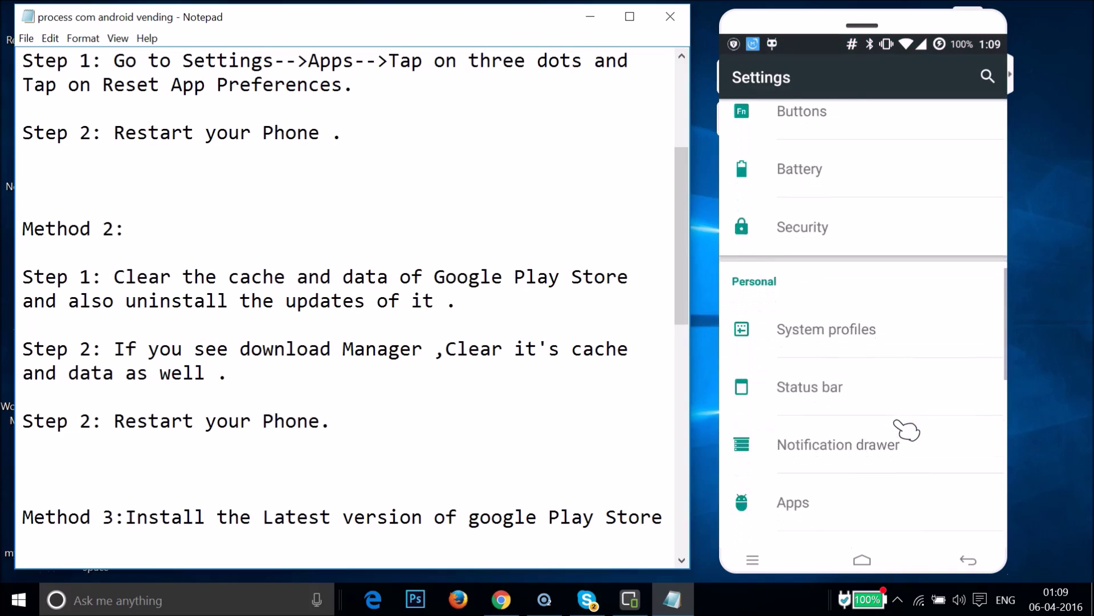
pyautogui.click(809, 223)
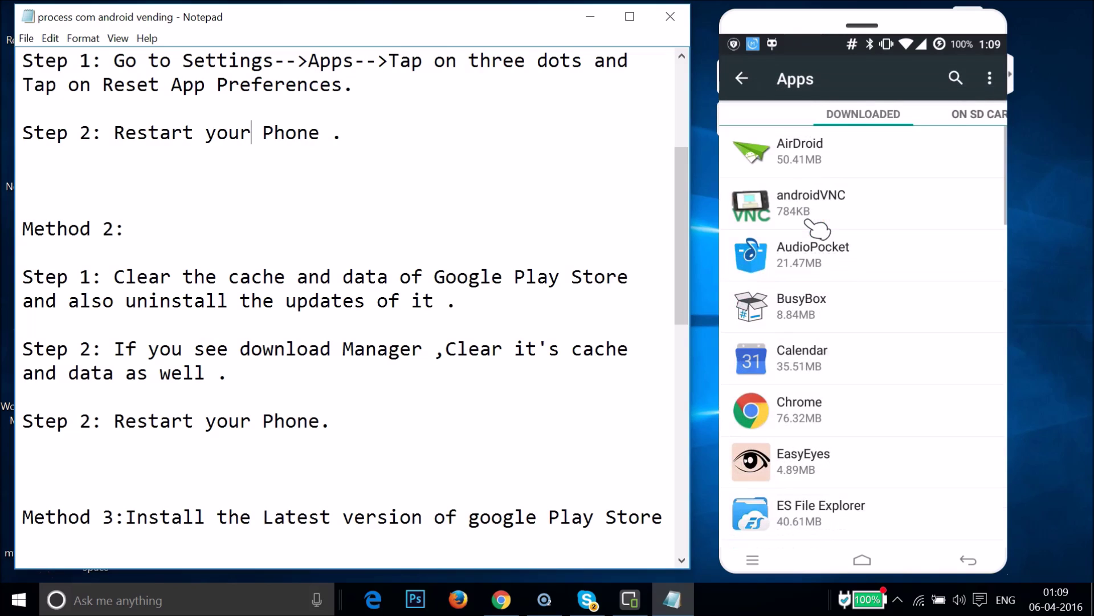
# Switch the app list to all apps and open the app info of Google Play Store
pyautogui.moveTo(943, 142); pyautogui.dragTo(967, 113)
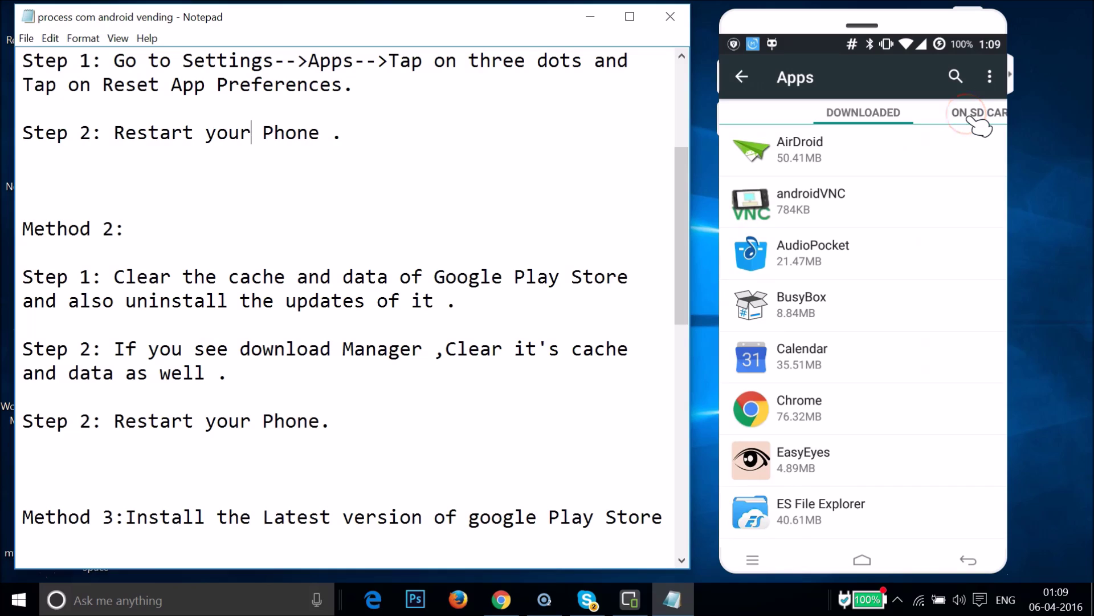
pyautogui.click(972, 114)
pyautogui.click(972, 114)
pyautogui.moveTo(823, 340); pyautogui.dragTo(826, 398)
pyautogui.scroll(-10, 838, 406)
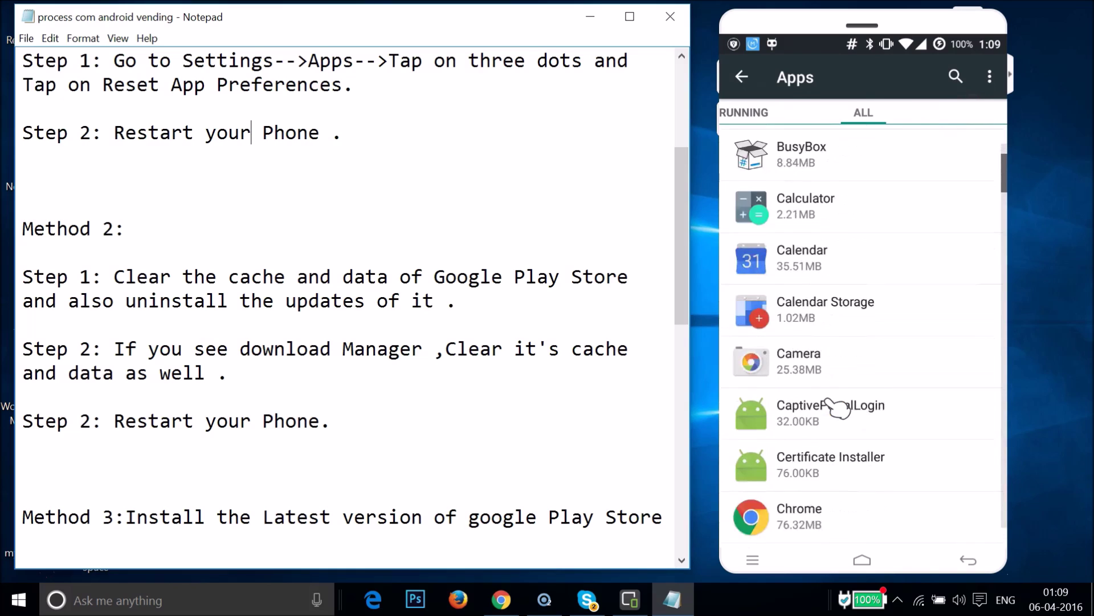
pyautogui.scroll(-10, 838, 406)
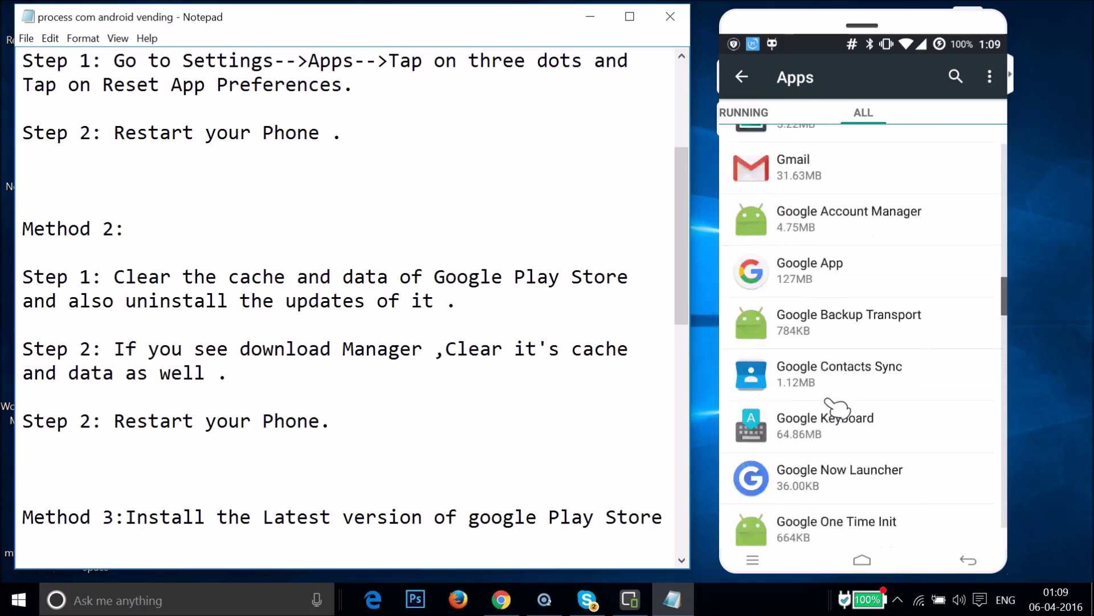
pyautogui.scroll(8, 832, 411)
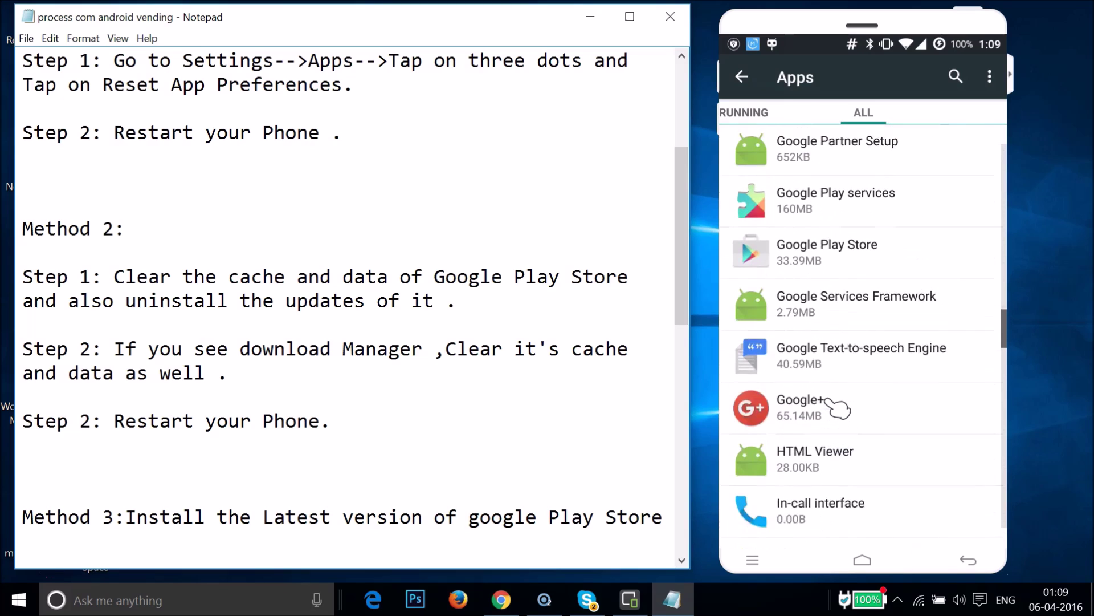
pyautogui.click(781, 314)
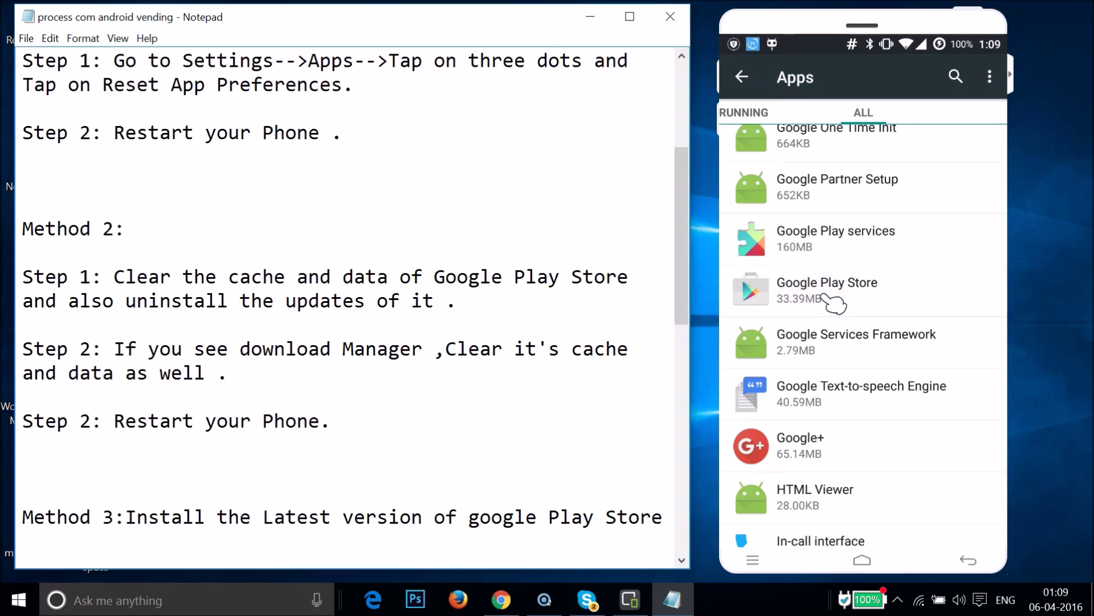
# Clear the stored data of Google Play Store and confirm the deletion
pyautogui.click(863, 414)
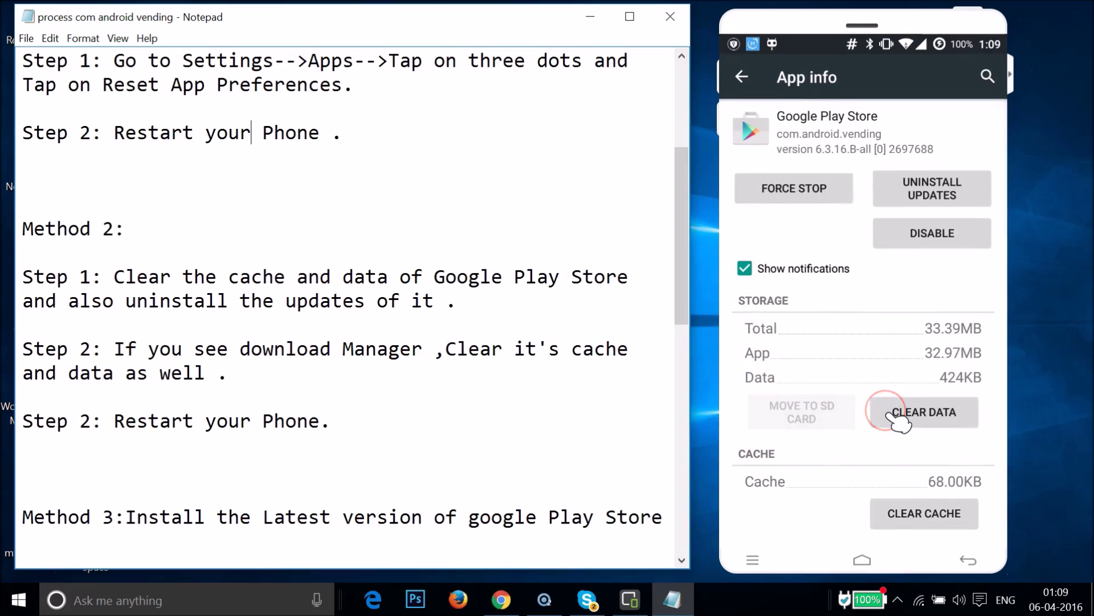
pyautogui.click(890, 416)
pyautogui.press('Return')
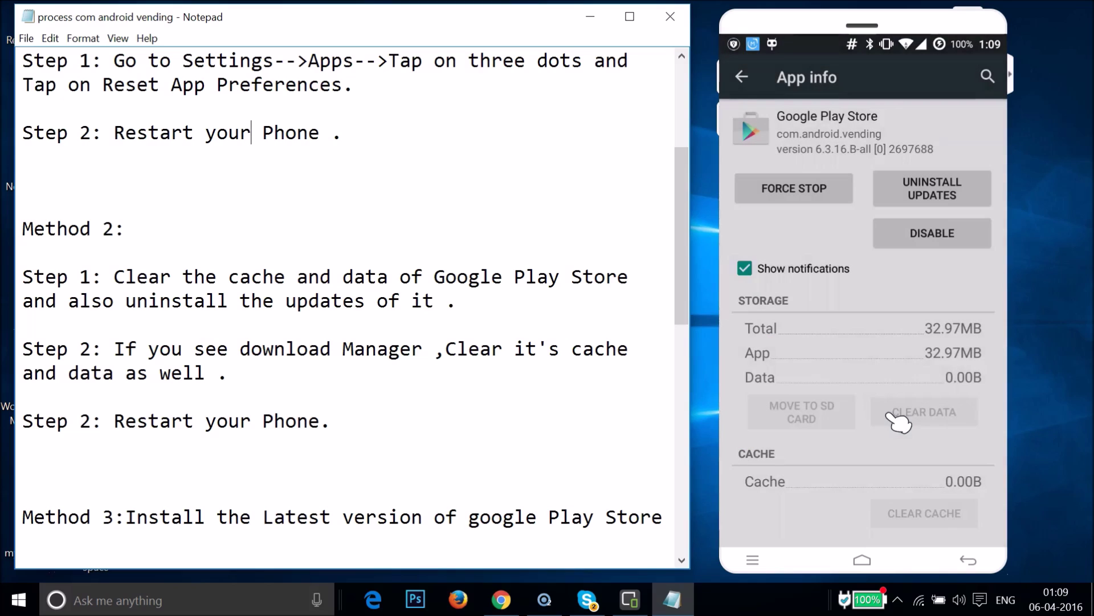
# Uninstall the Google Play Store updates and confirm replacing the app with the factory version
pyautogui.click(937, 196)
pyautogui.click(951, 345)
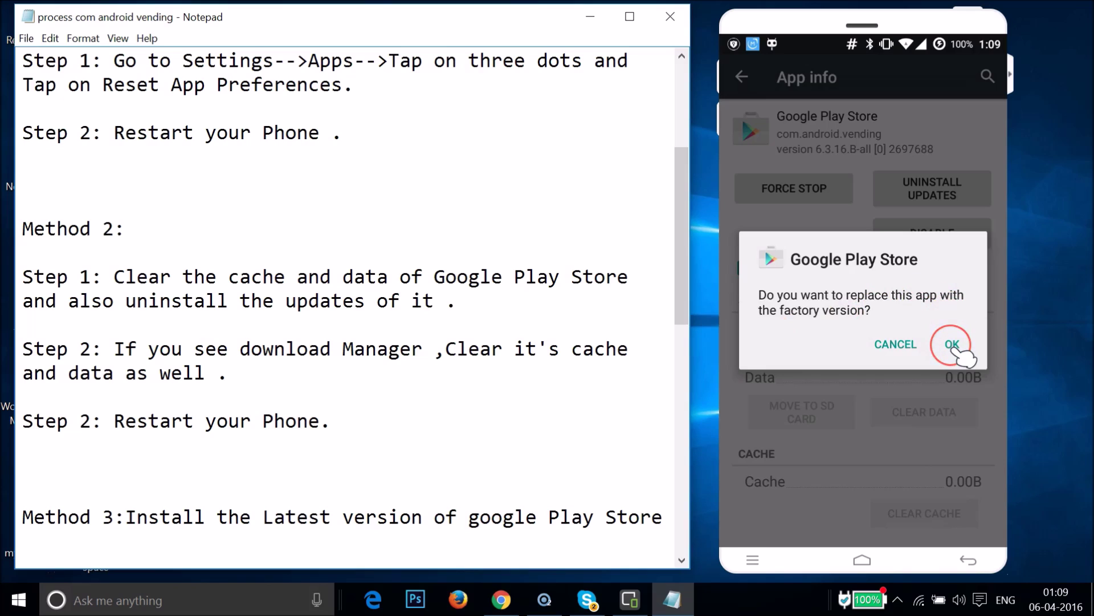
pyautogui.click(951, 345)
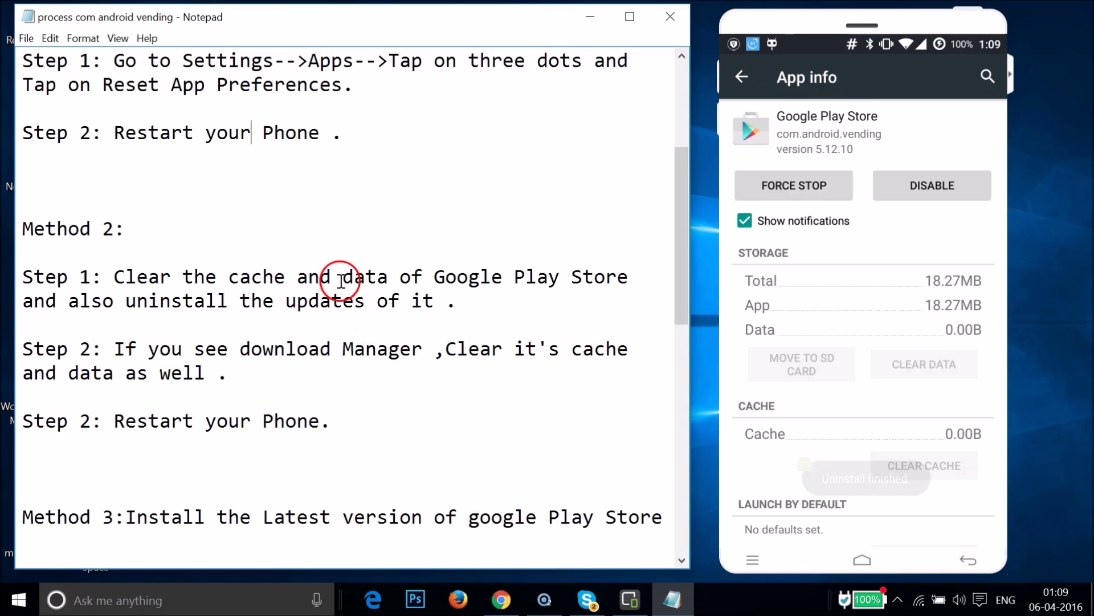
# Return to the list of all apps and open the app info of Download Manager
pyautogui.click(748, 81)
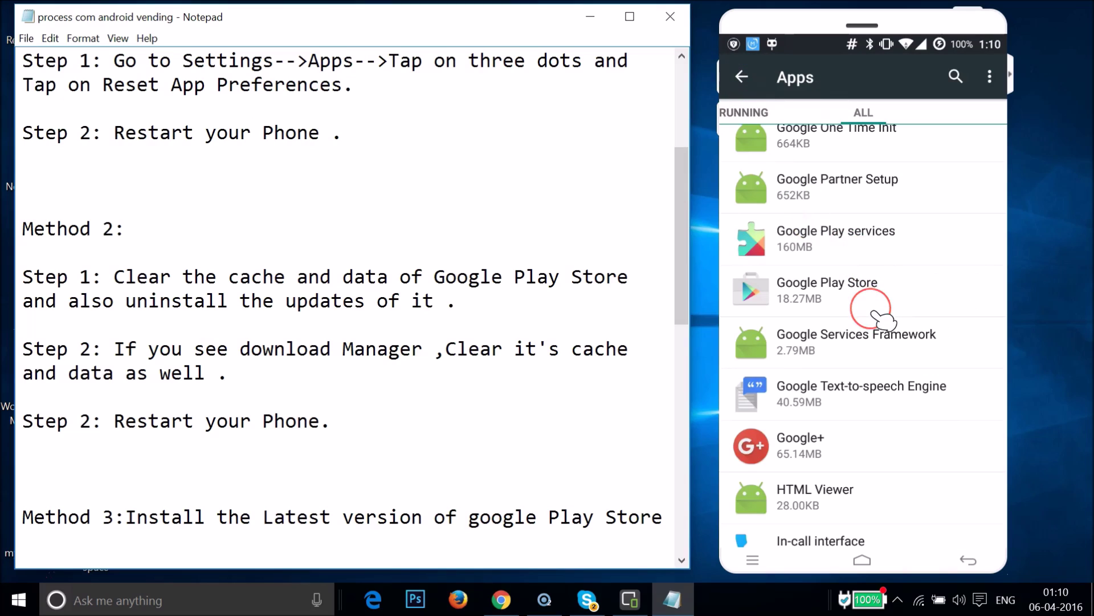
pyautogui.click(875, 313)
pyautogui.scroll(15, 884, 321)
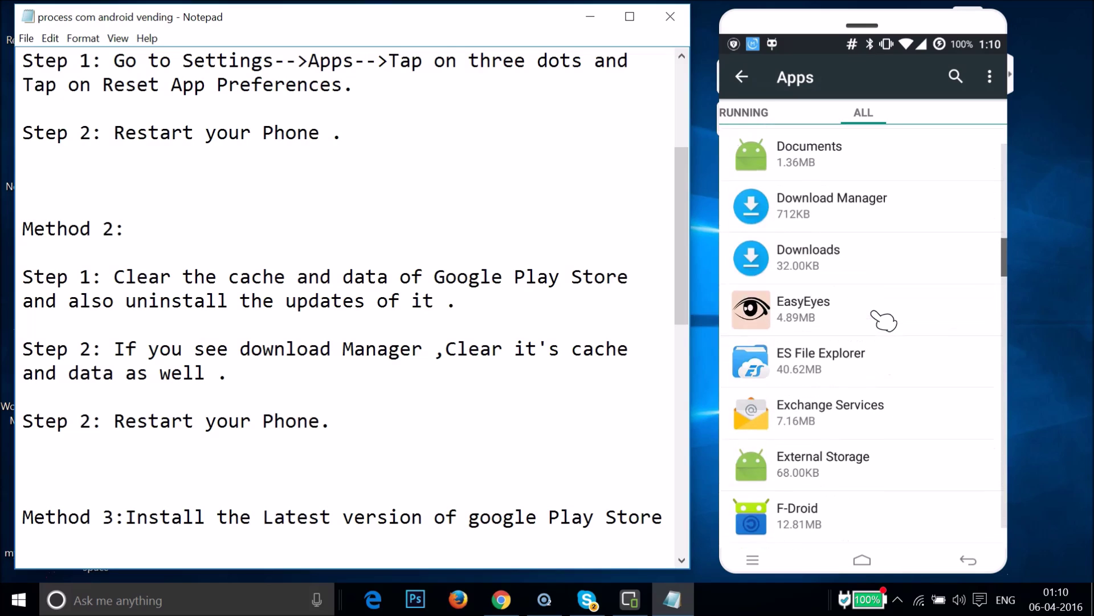
pyautogui.click(835, 227)
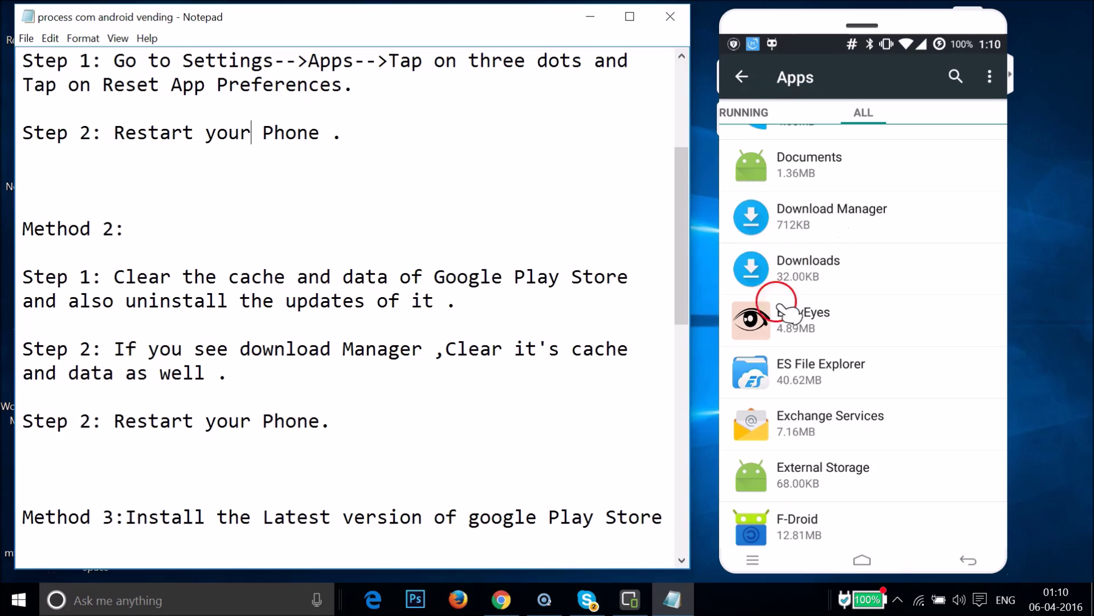
# Clear Download Manager's data and cache, answering the Link2SD root access request with the choice remembered
pyautogui.click(928, 363)
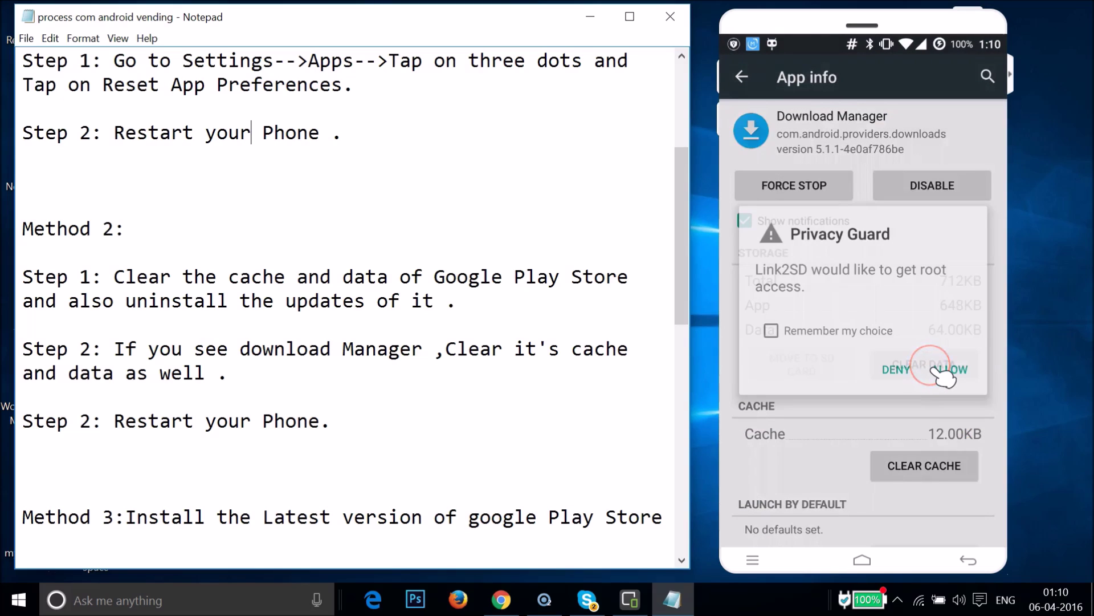
pyautogui.click(772, 331)
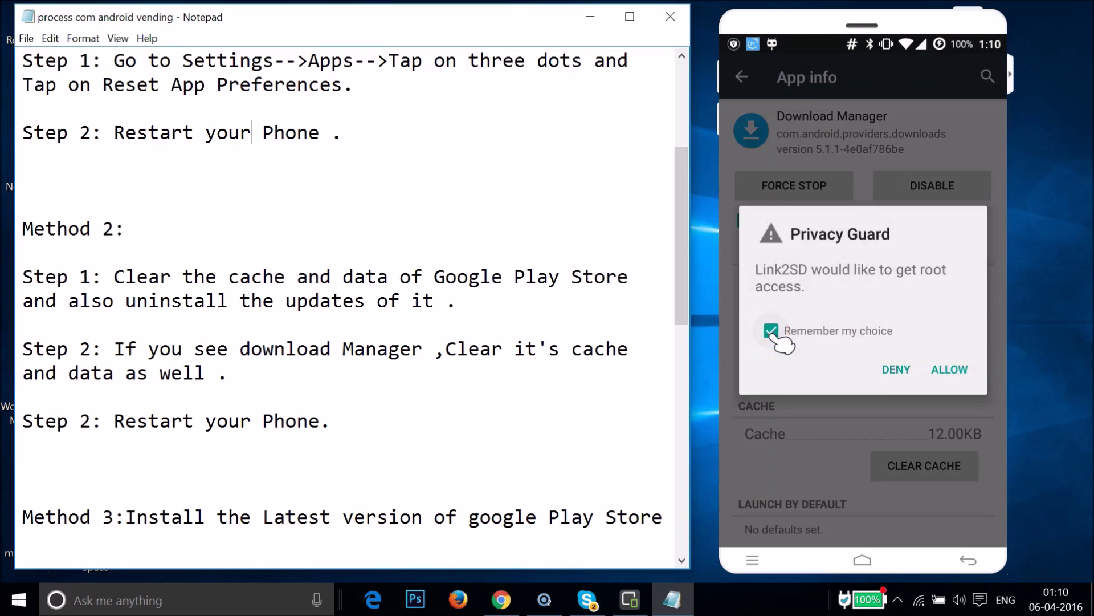
pyautogui.click(915, 363)
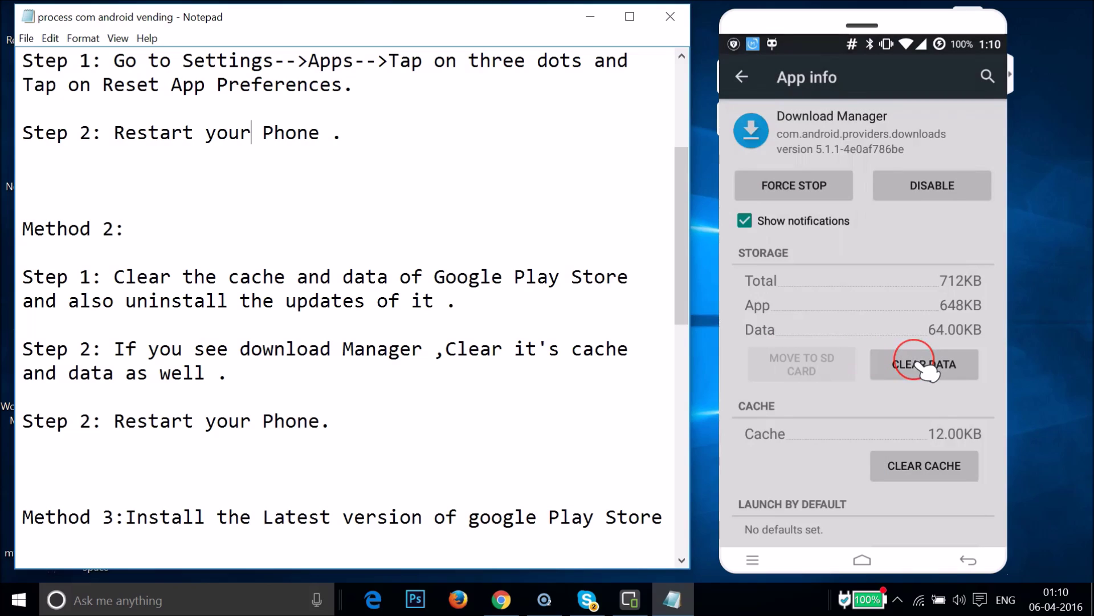
pyautogui.click(952, 350)
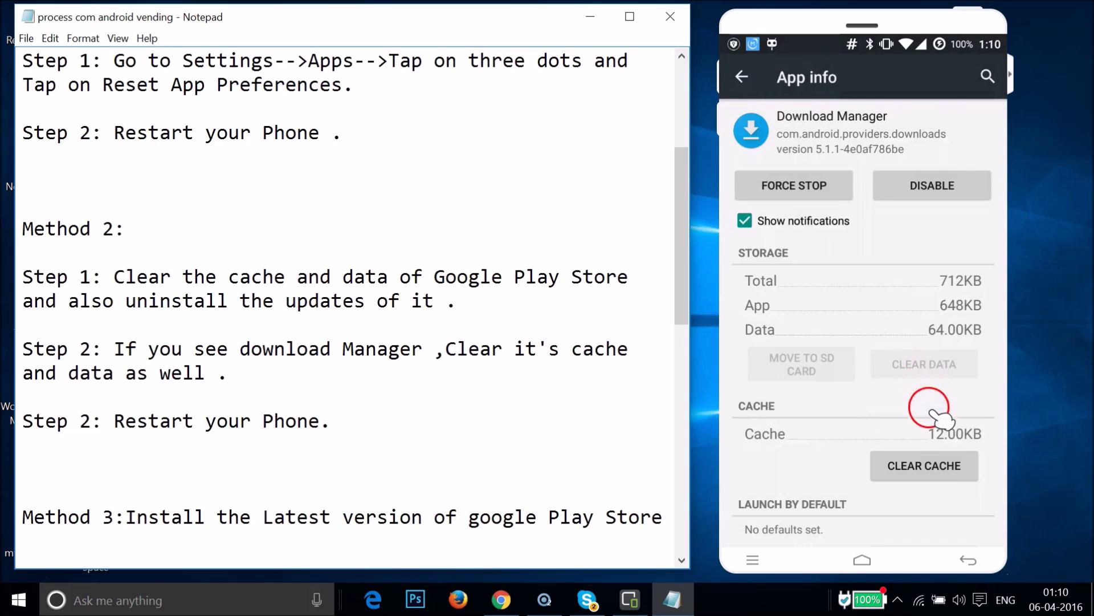
pyautogui.click(913, 459)
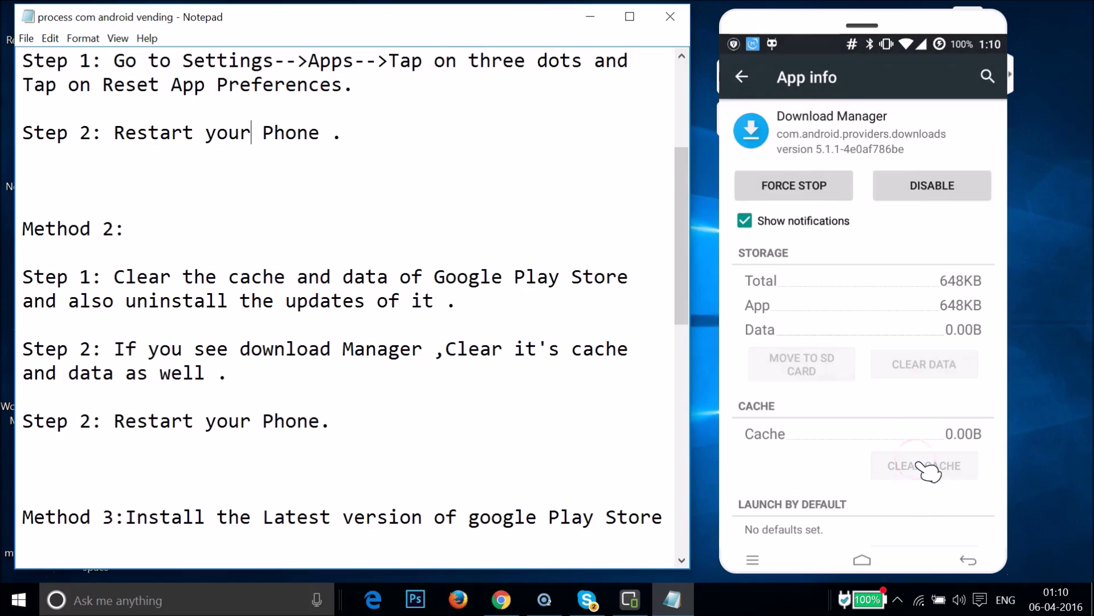
# Go back to the home screen, consult Method 3 in the notes, and open the phone's Security settings
pyautogui.click(981, 427)
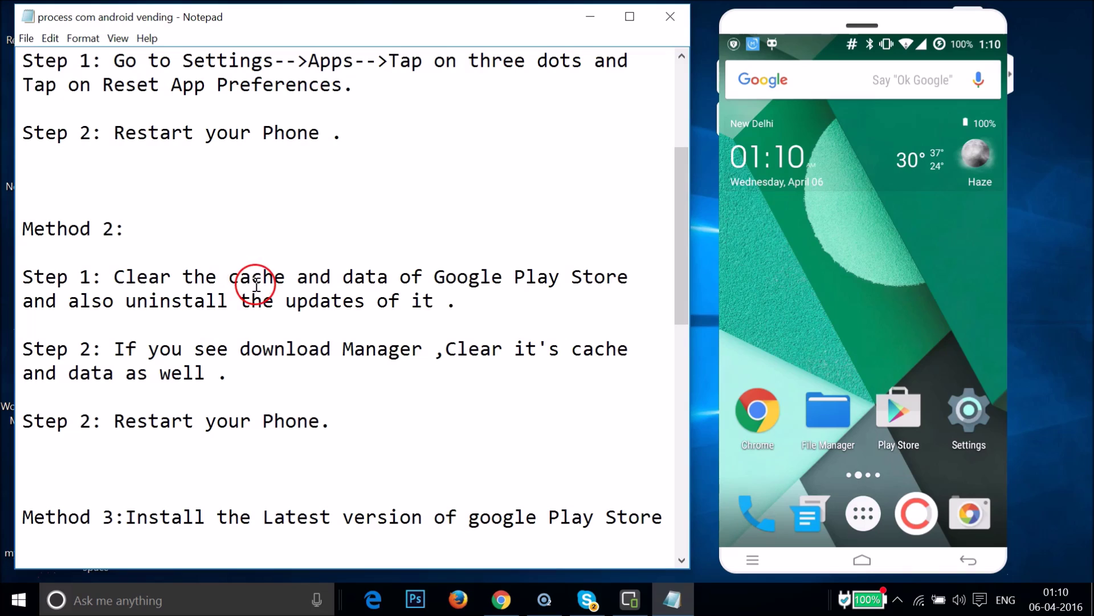
pyautogui.scroll(-3, 390, 287)
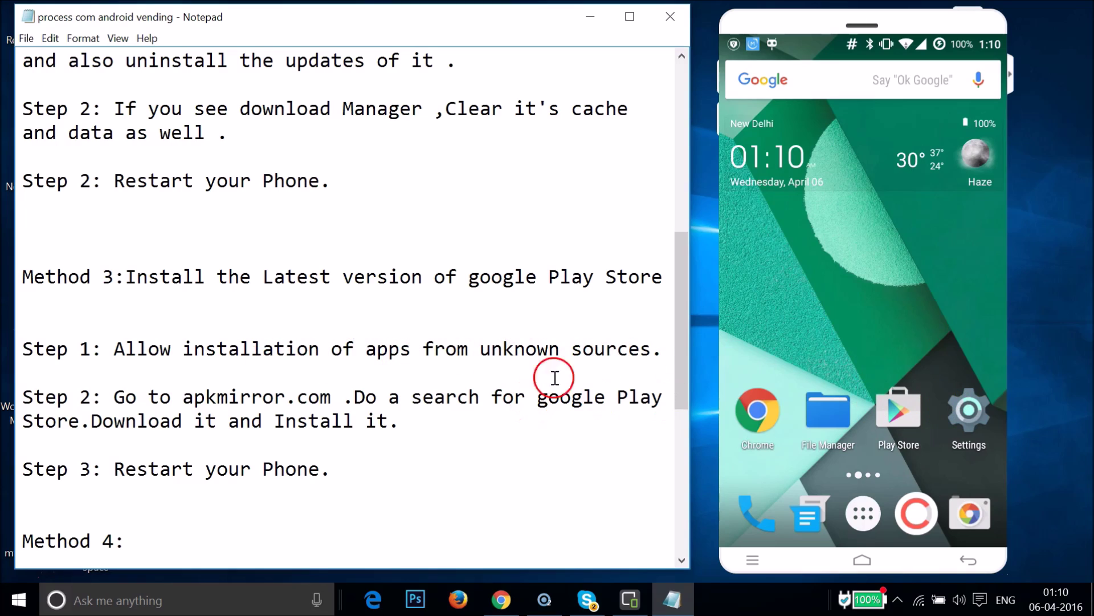
pyautogui.click(971, 412)
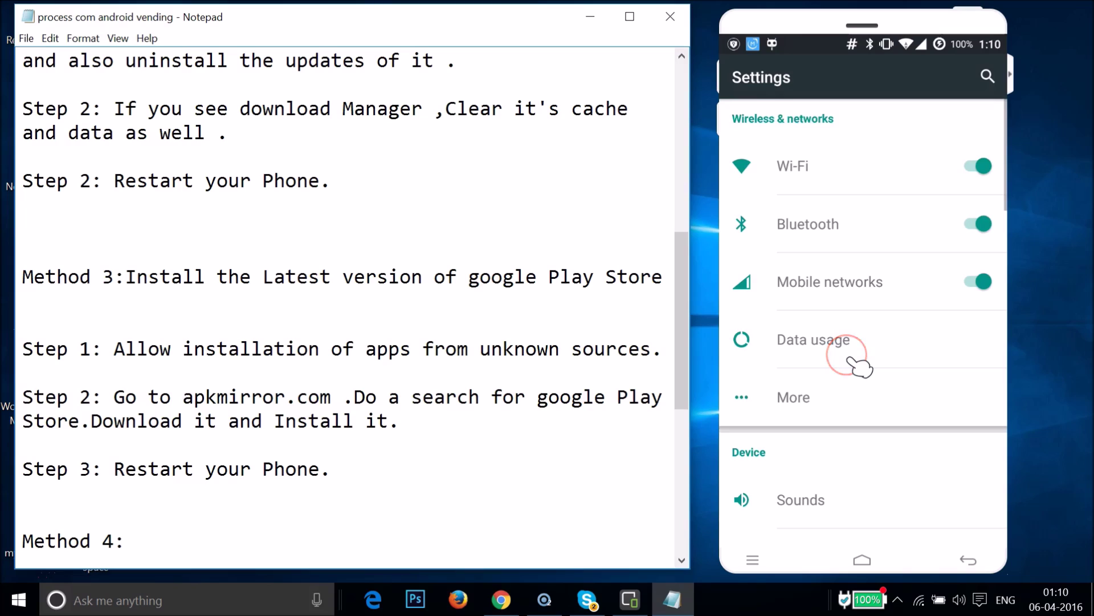
pyautogui.scroll(-10, 858, 365)
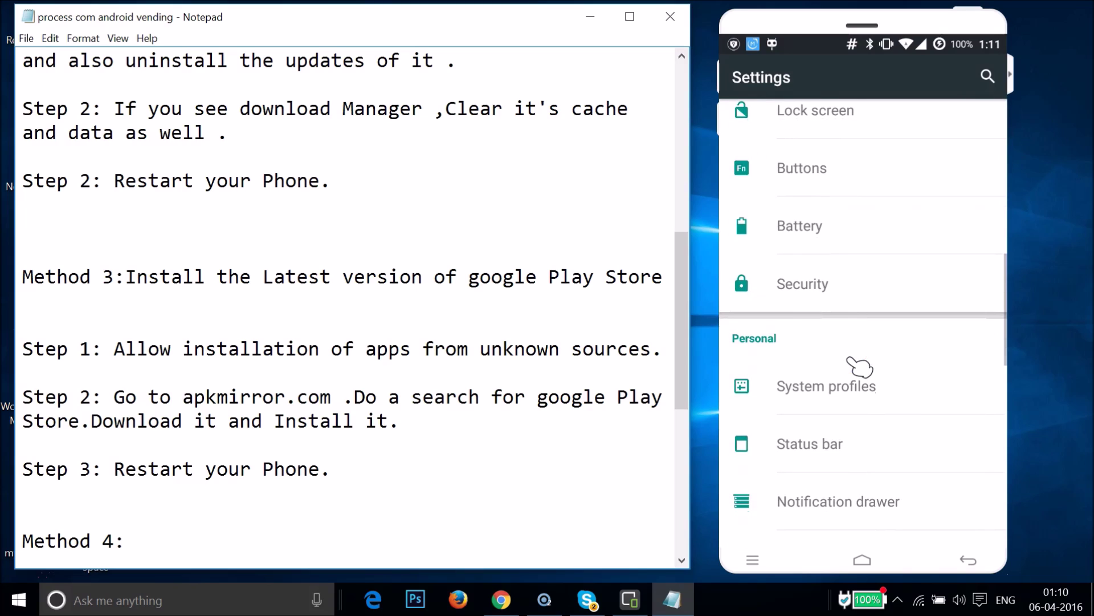
pyautogui.click(804, 287)
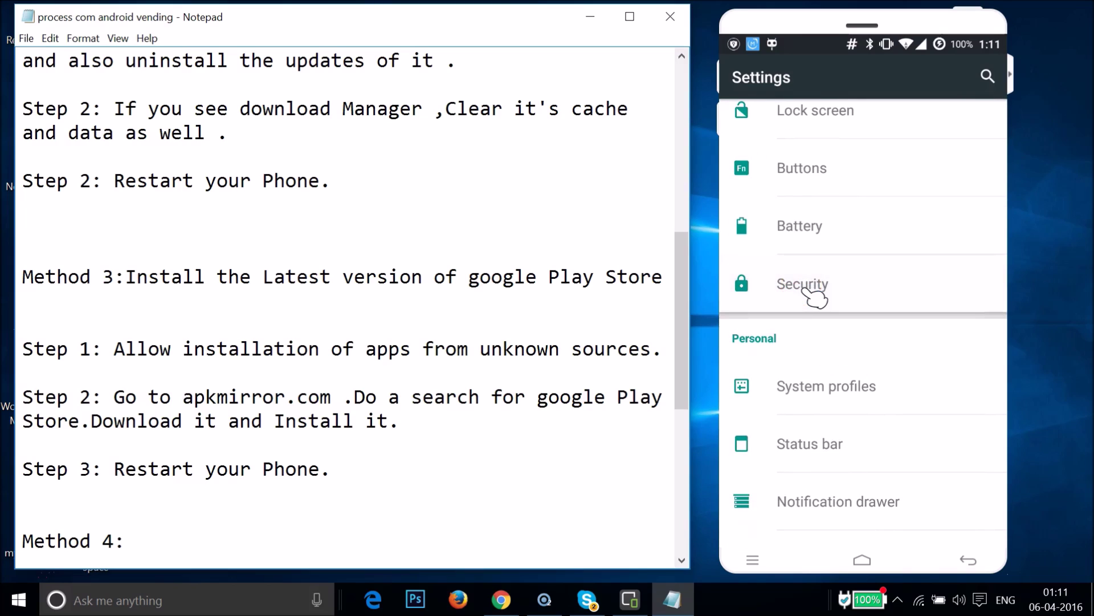
# Allow installation of apps from unknown sources and accept the security warning
pyautogui.click(791, 428)
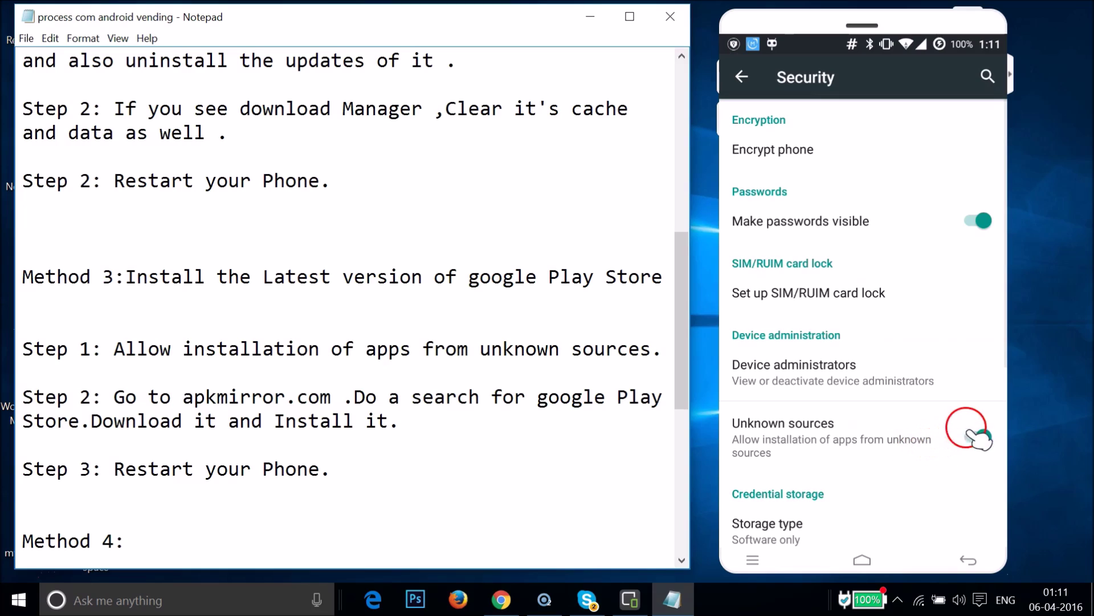
pyautogui.click(923, 439)
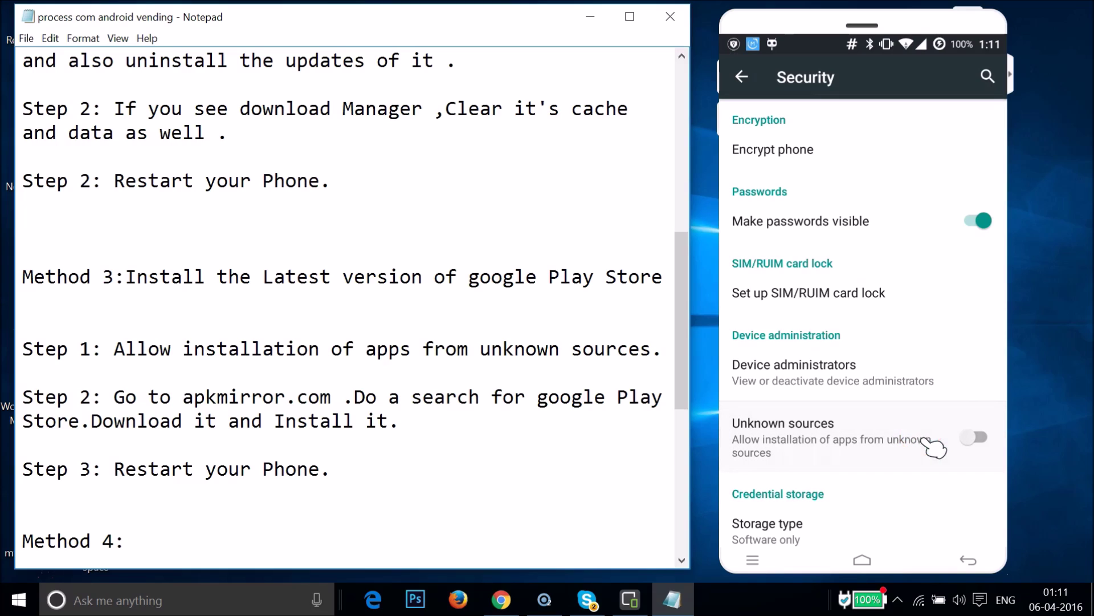
pyautogui.click(888, 447)
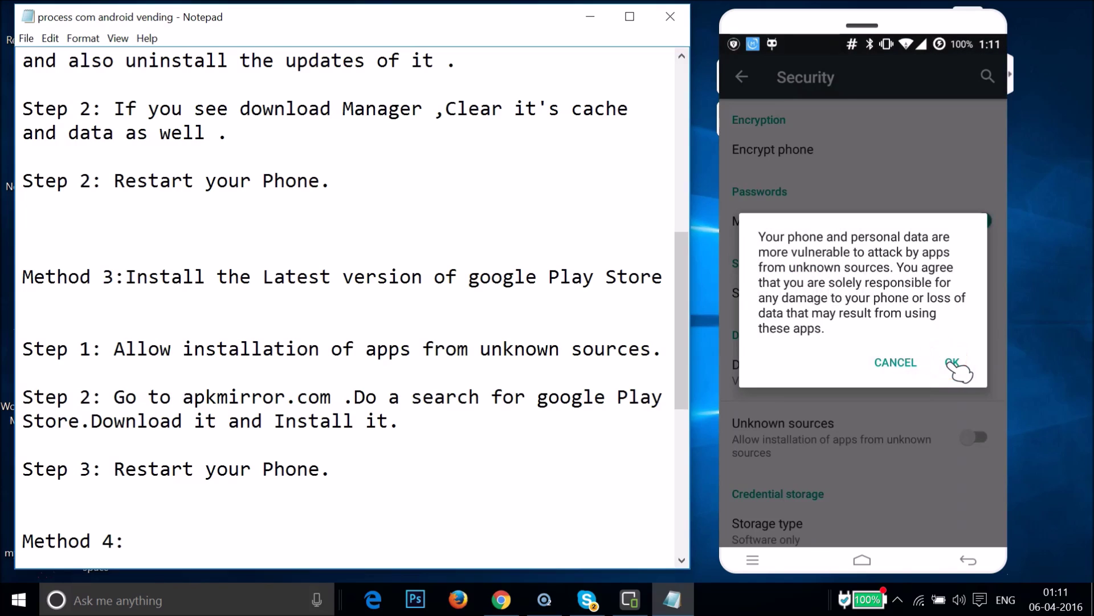
pyautogui.click(950, 362)
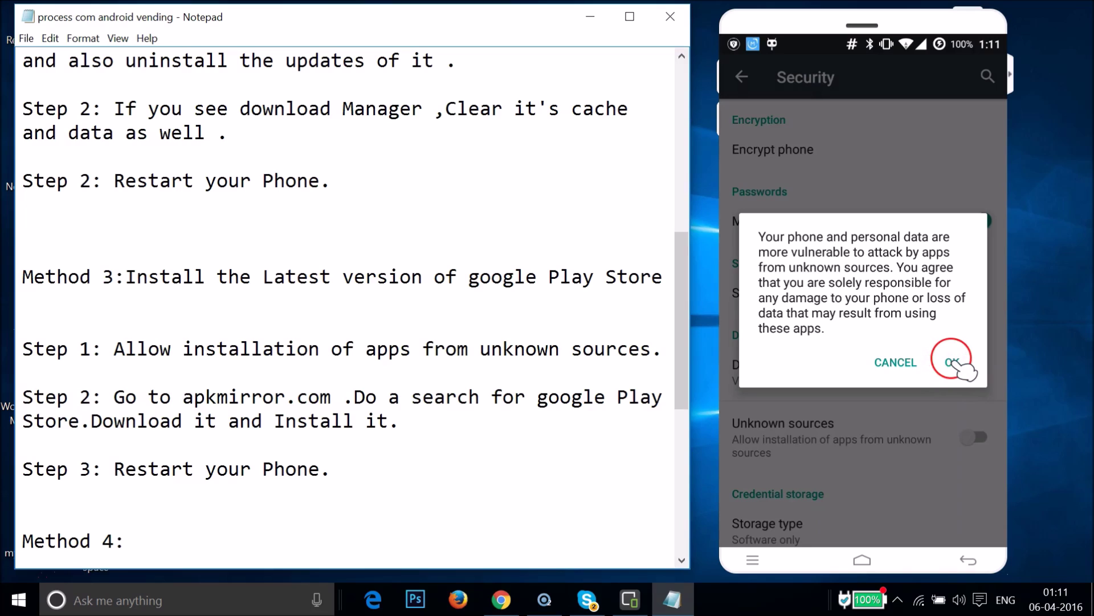
pyautogui.click(953, 450)
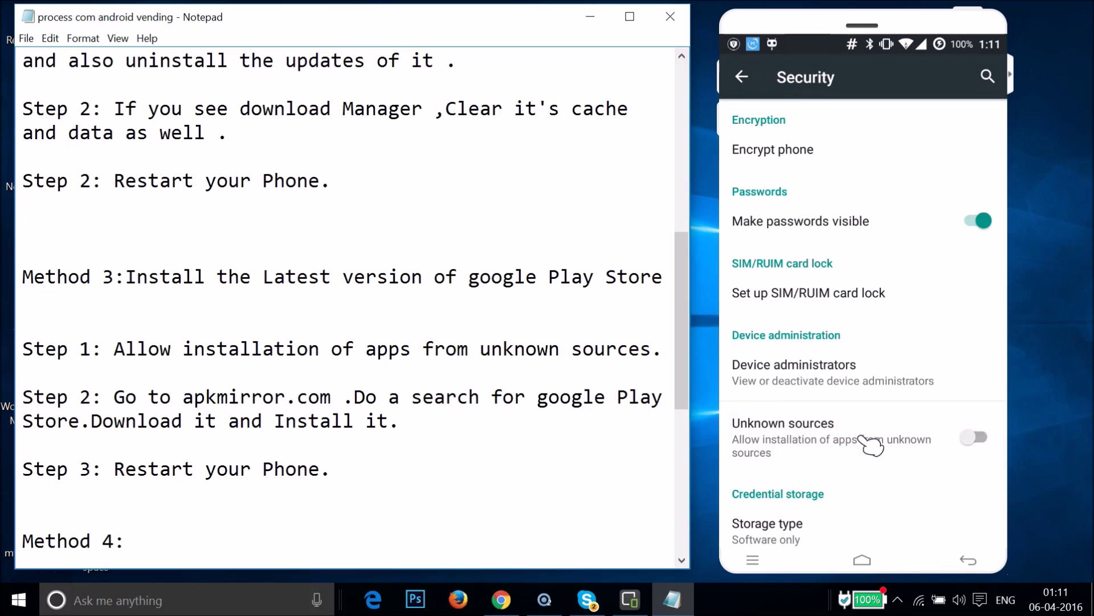
pyautogui.click(874, 414)
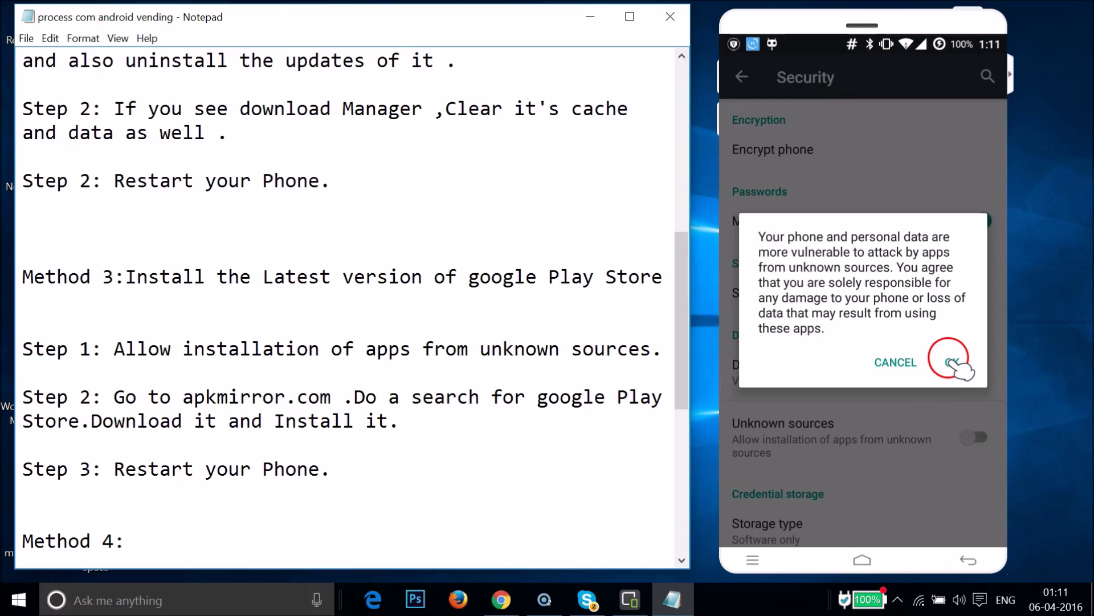
pyautogui.click(952, 363)
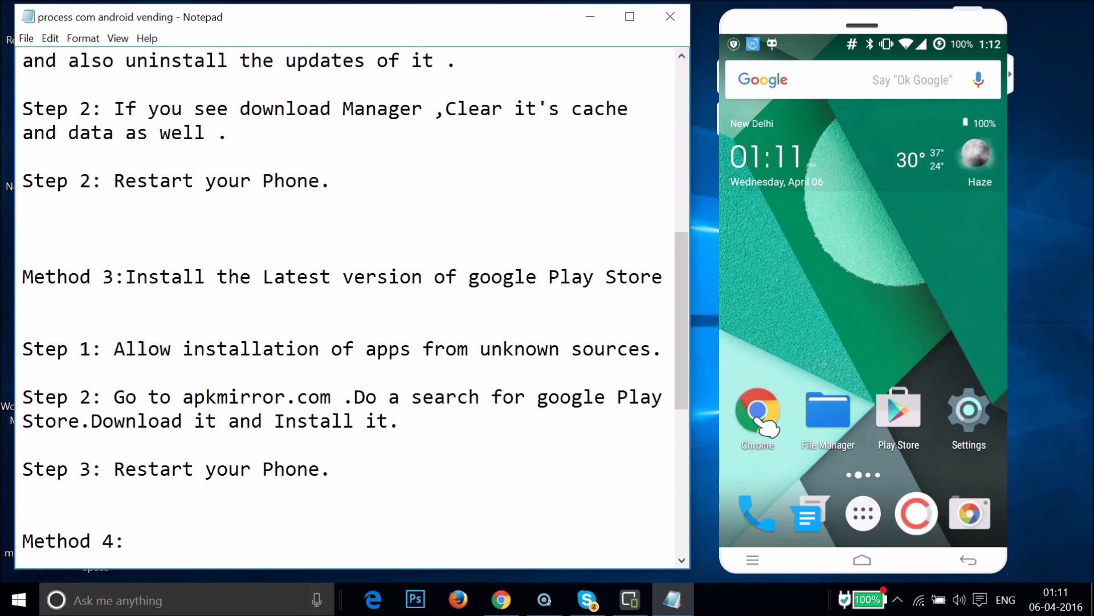
pyautogui.moveTo(776, 399); pyautogui.dragTo(842, 311)
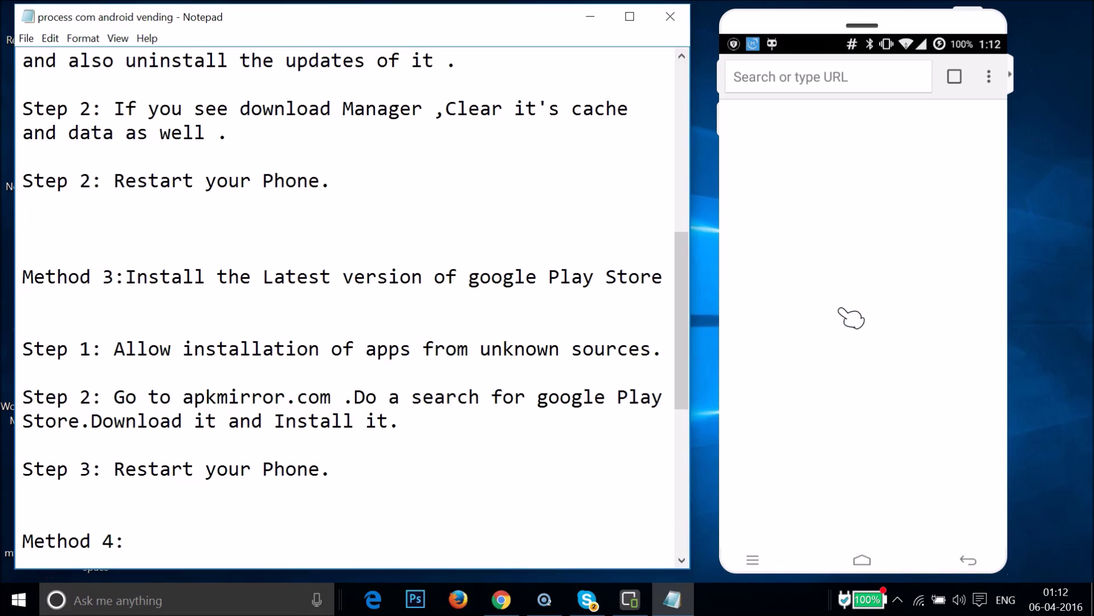
pyautogui.moveTo(850, 312); pyautogui.dragTo(855, 78)
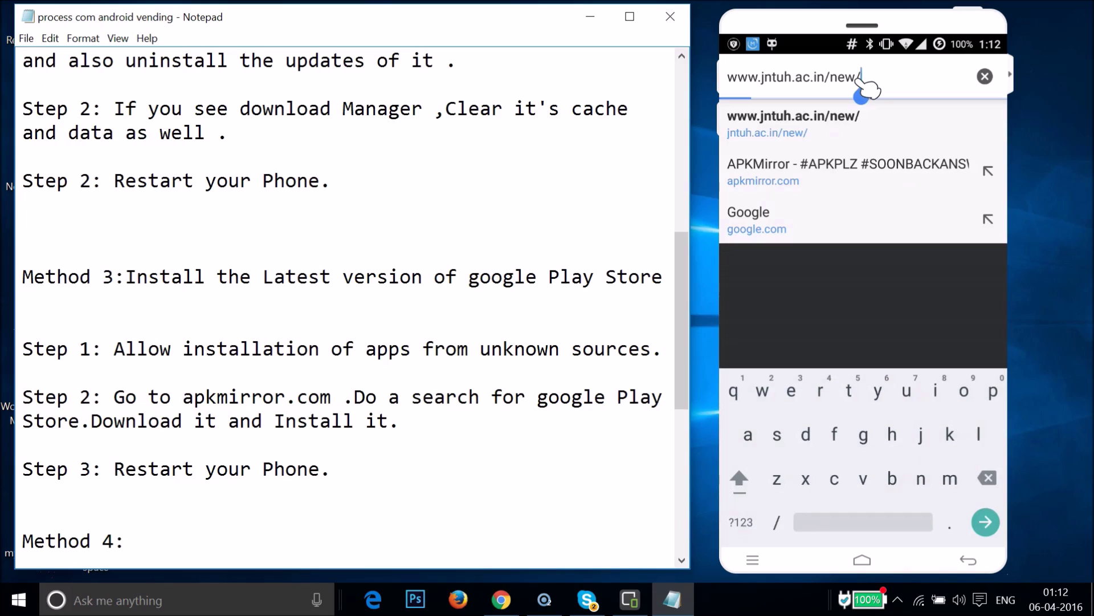
pyautogui.hotkey('ctrl', 'a')
pyautogui.press('BackSpace')
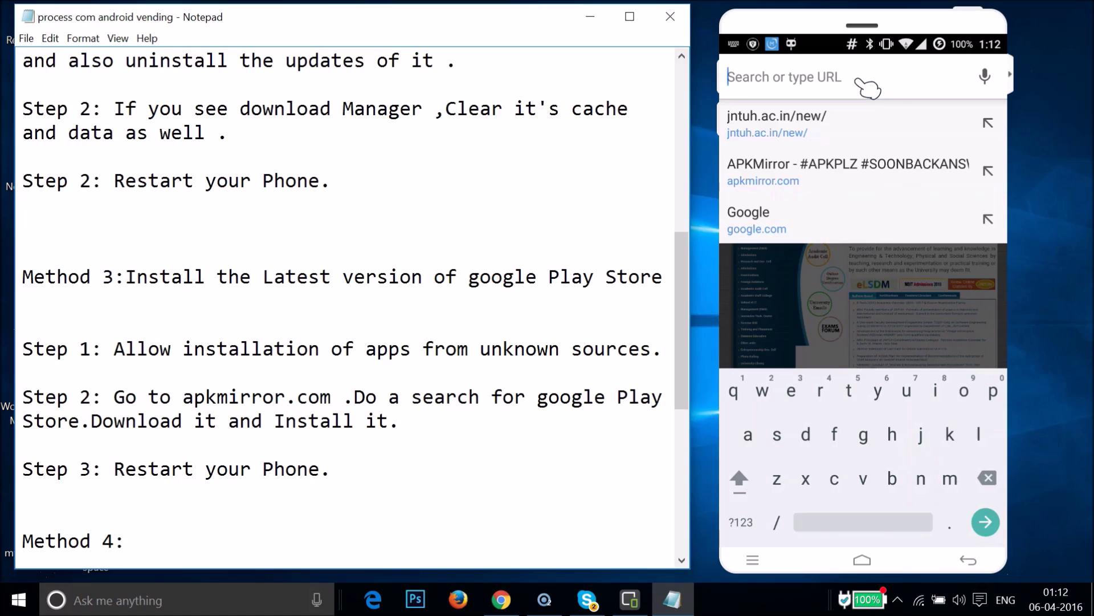
pyautogui.write('apk')
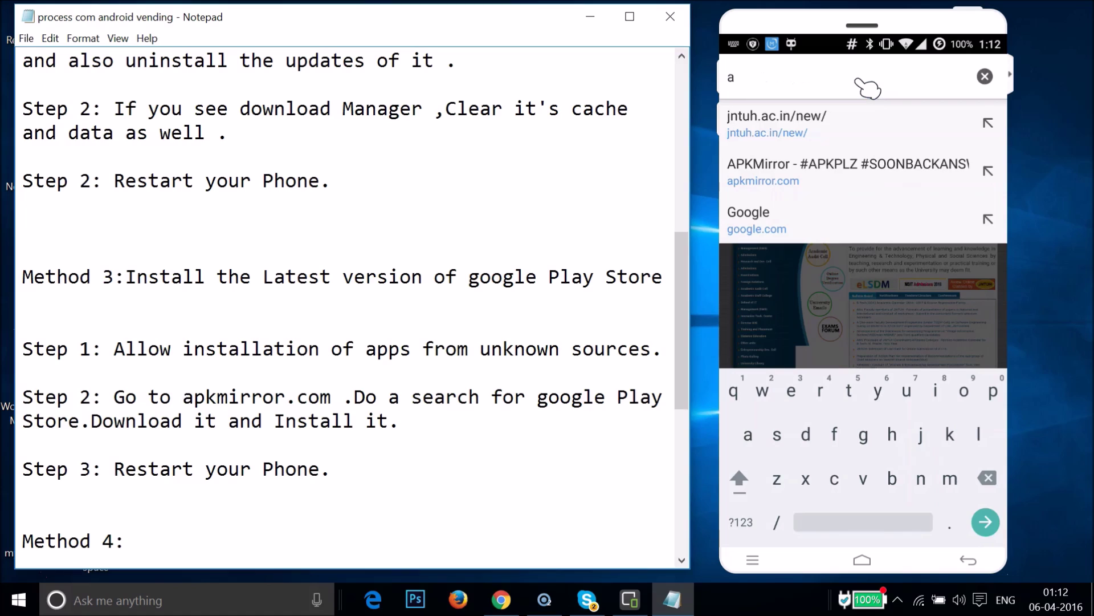
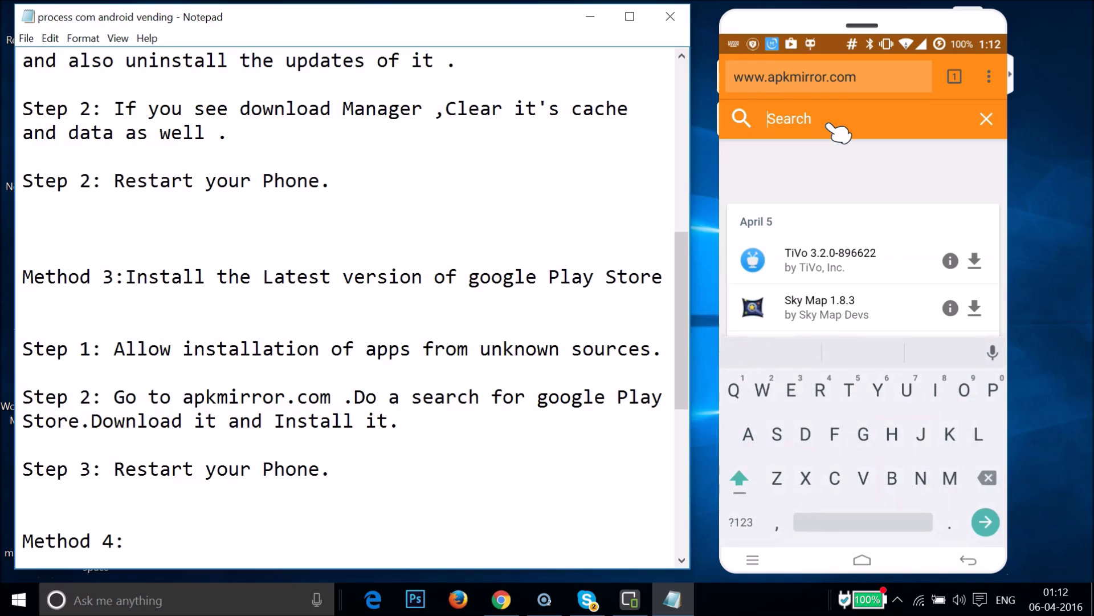
# Search APKMirror for "Google play store"
pyautogui.write('Go')
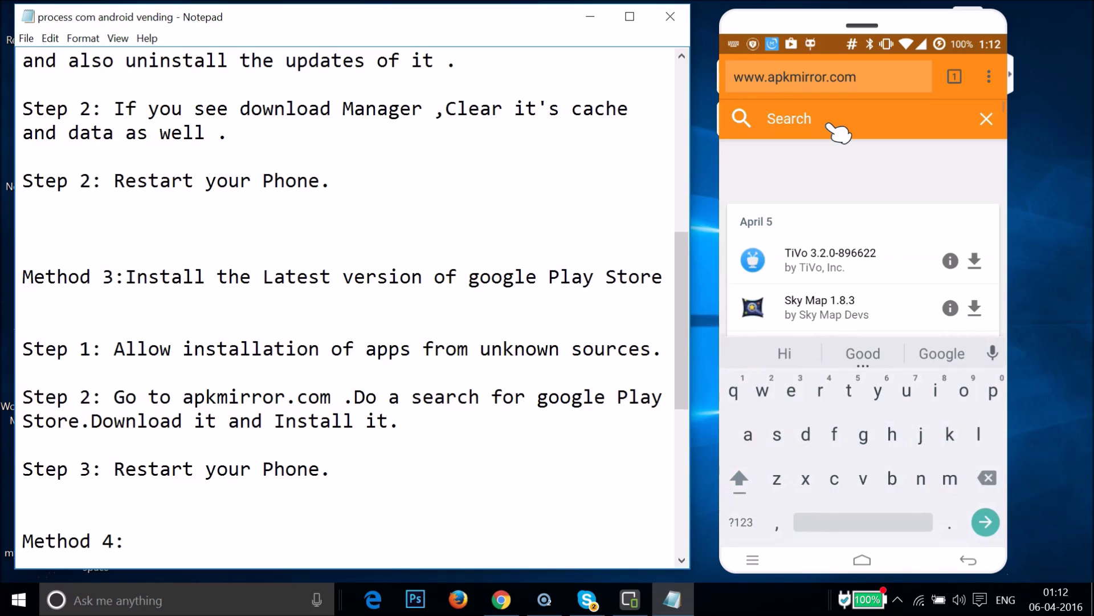
pyautogui.write('og')
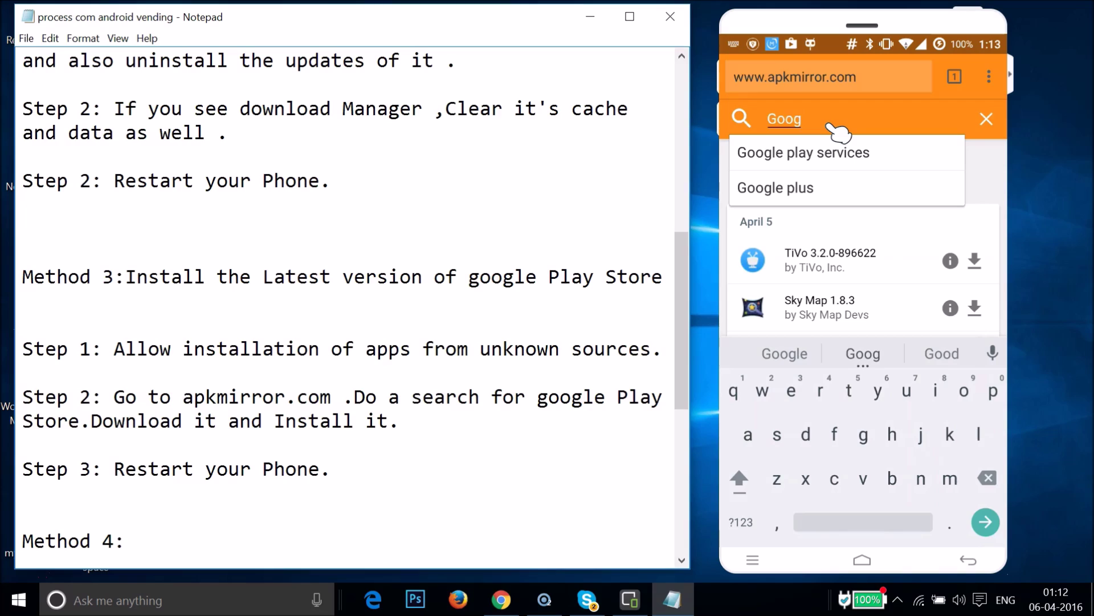
pyautogui.write('l')
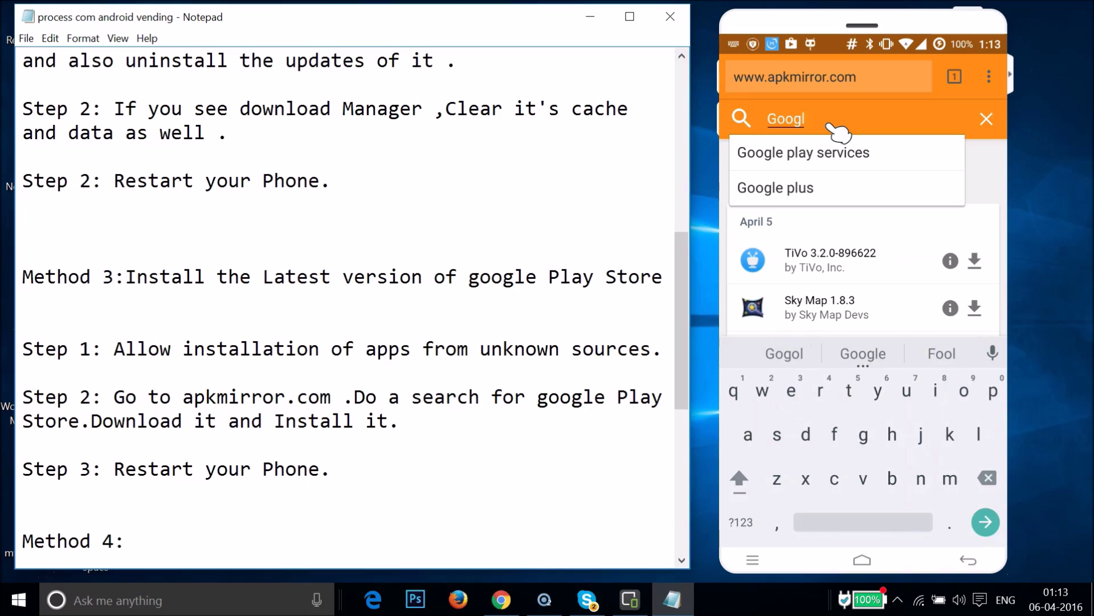
pyautogui.write('e pla')
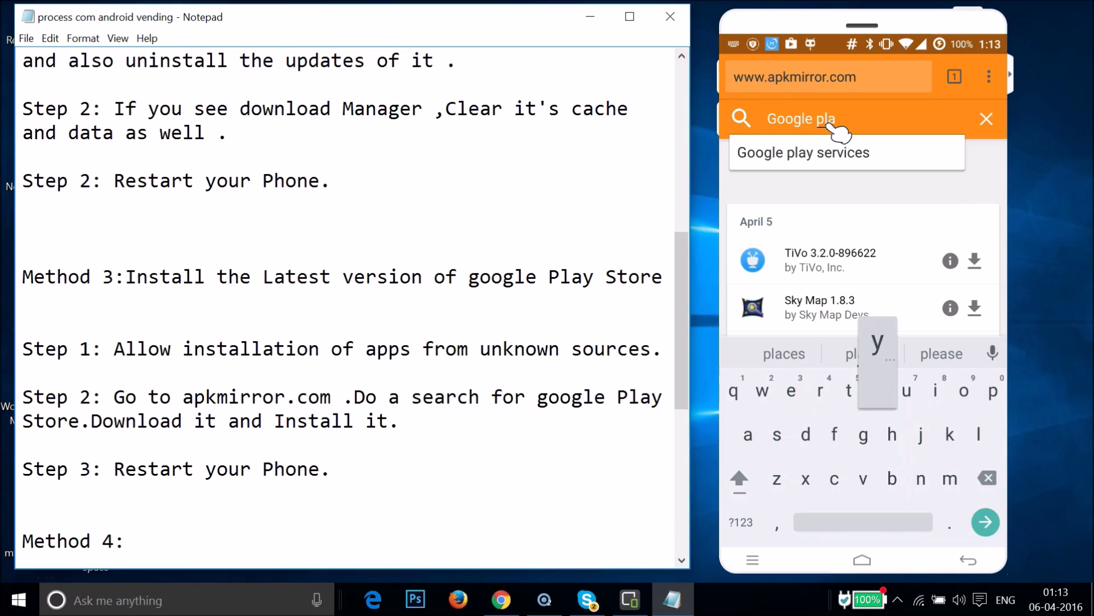
pyautogui.write('y s')
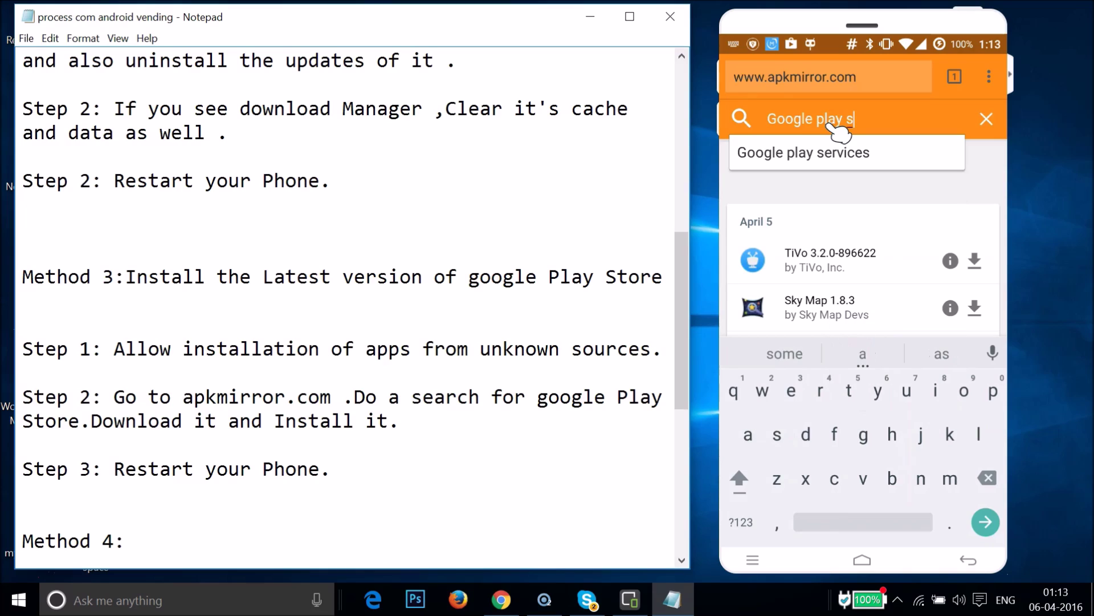
pyautogui.write('tor')
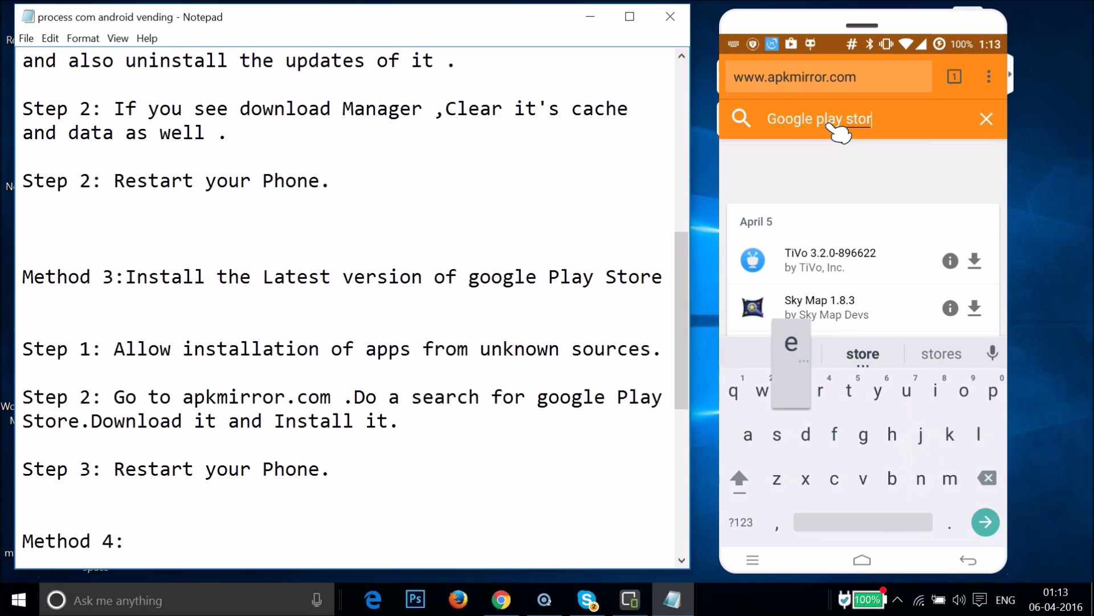
pyautogui.write('e')
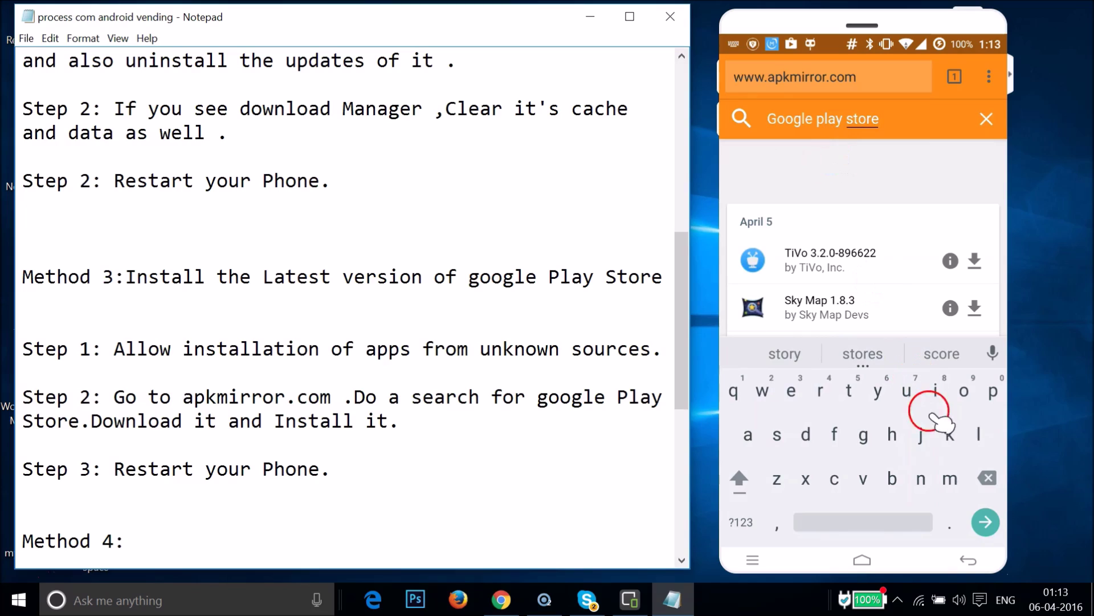
pyautogui.click(986, 522)
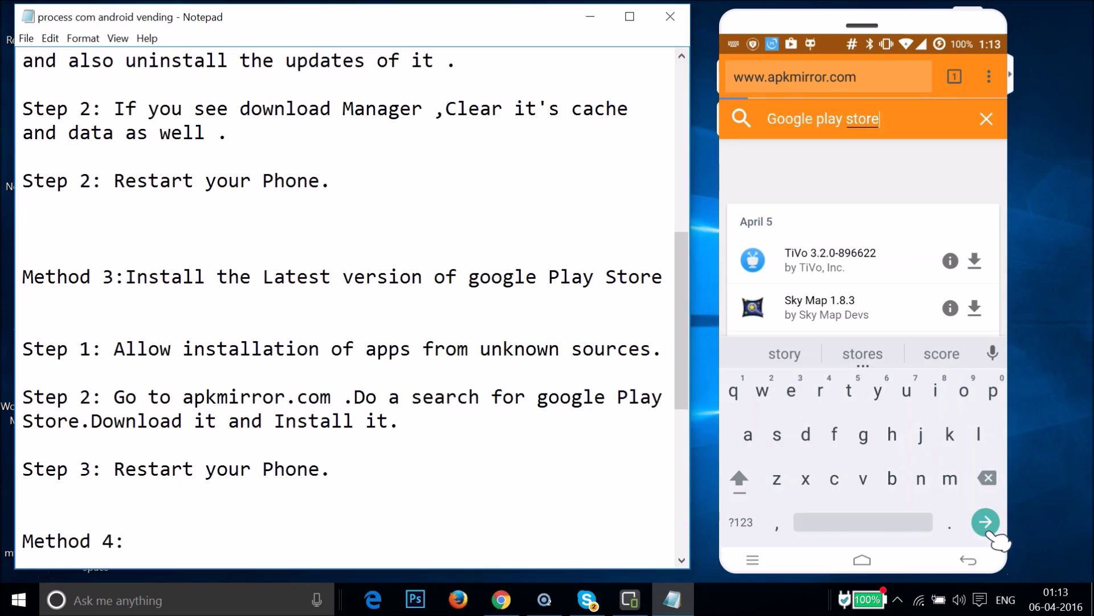
pyautogui.click(990, 530)
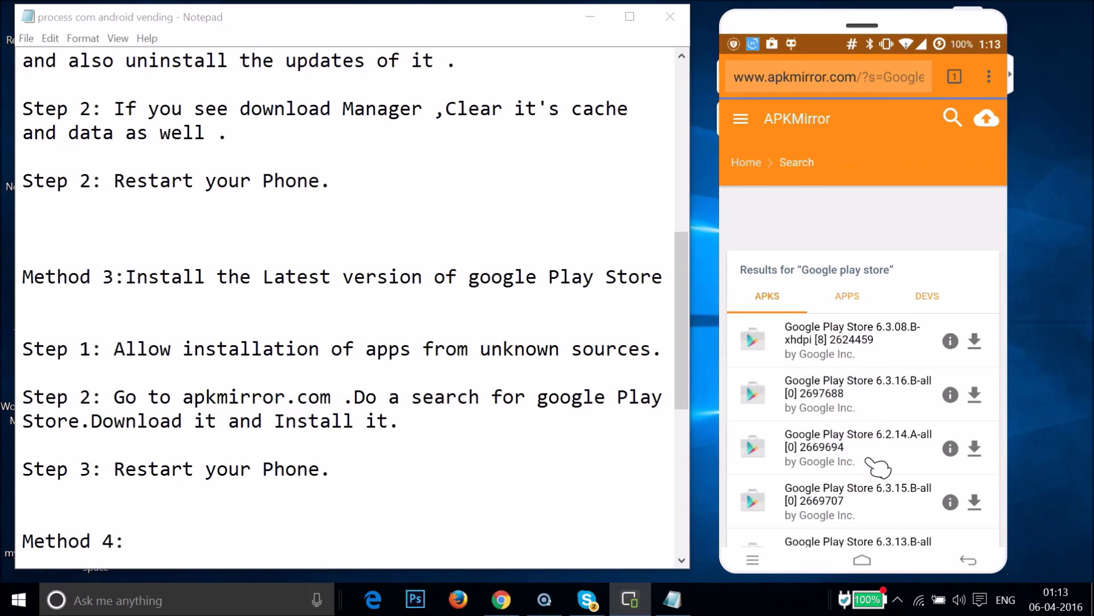
# Look over the APK results and open the page of Google Play Store 6.3.08.B-xhdpi [8] 2624459
pyautogui.scroll(-5, 878, 466)
pyautogui.scroll(5, 877, 466)
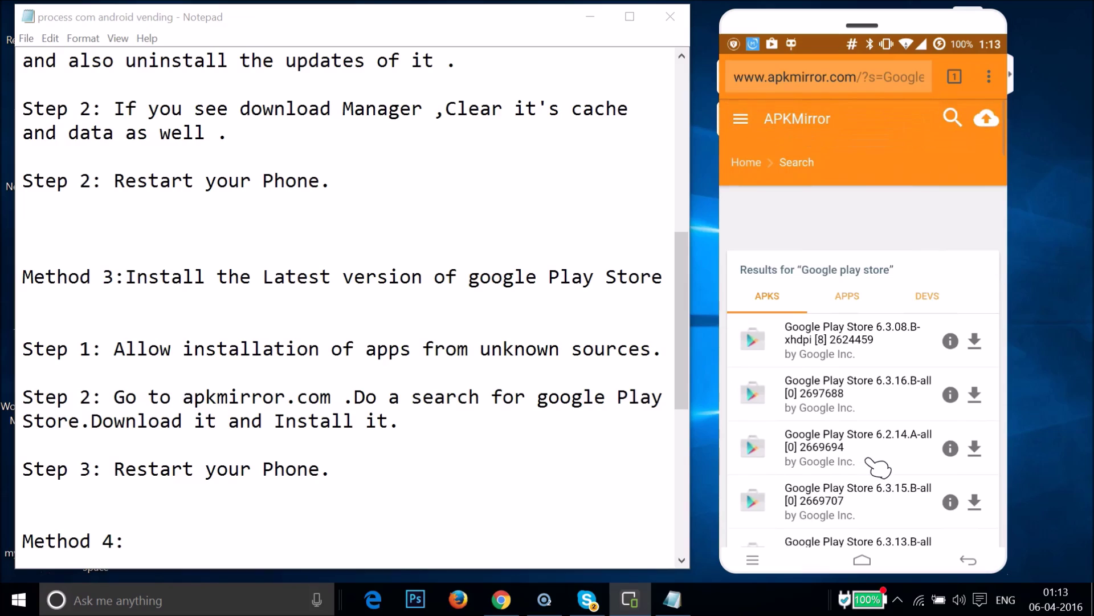
pyautogui.click(855, 340)
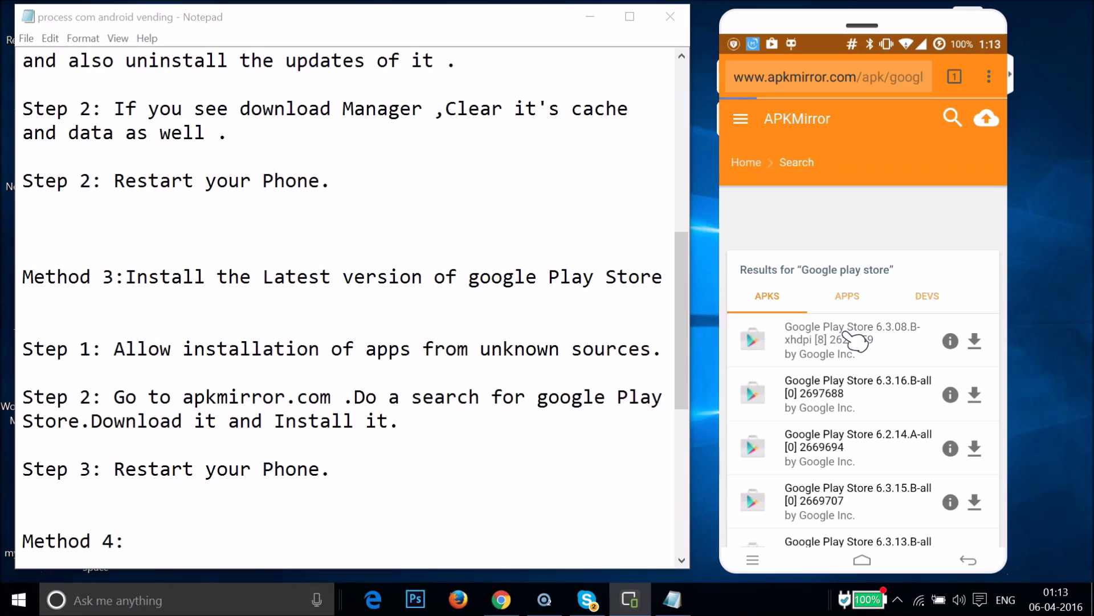
pyautogui.click(843, 365)
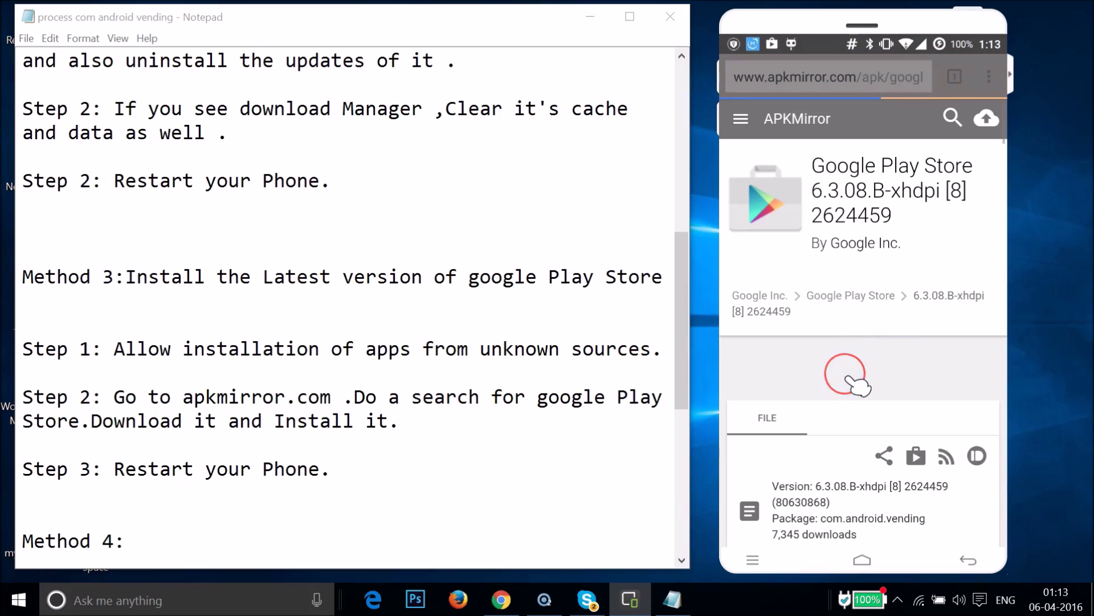
# Review the Google Play Store APK's file details and download option, and go back to the APKMirror home page
pyautogui.scroll(-5, 858, 386)
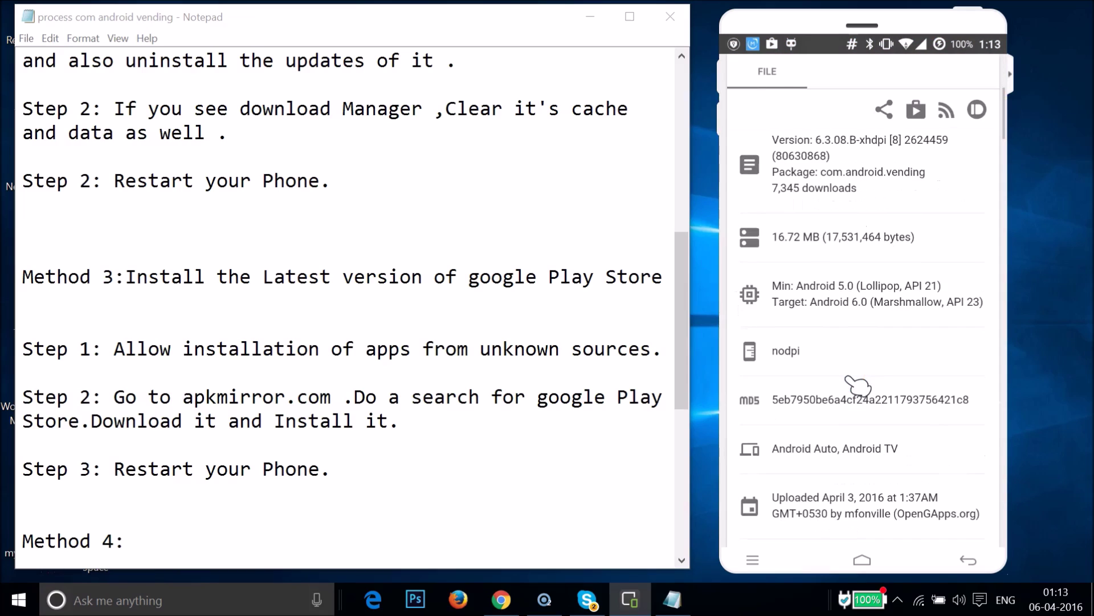
pyautogui.scroll(-5, 857, 386)
pyautogui.scroll(3, 855, 384)
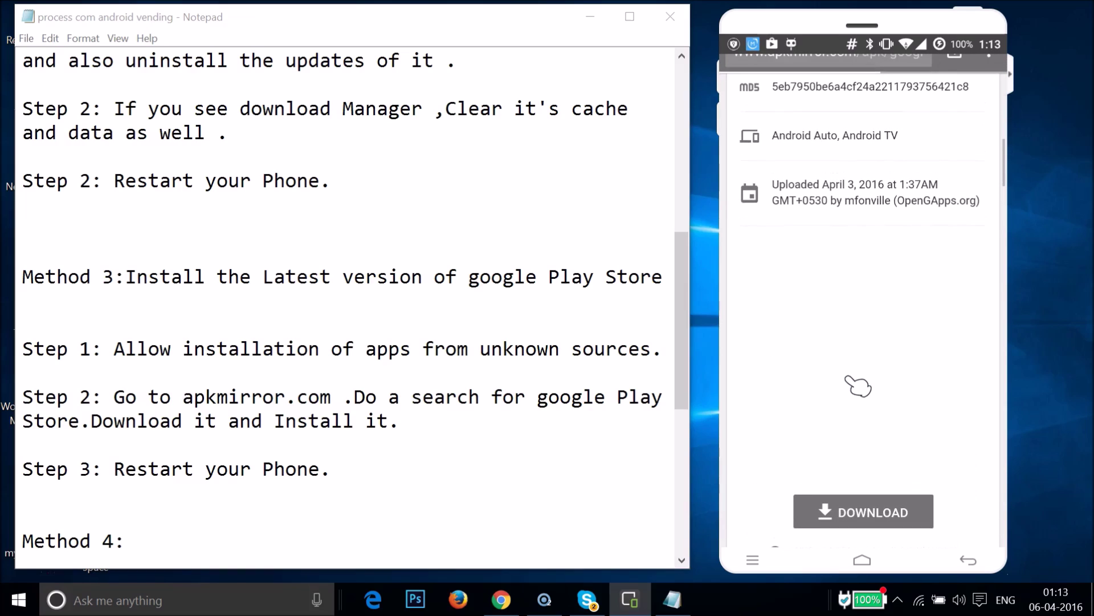
pyautogui.click(909, 532)
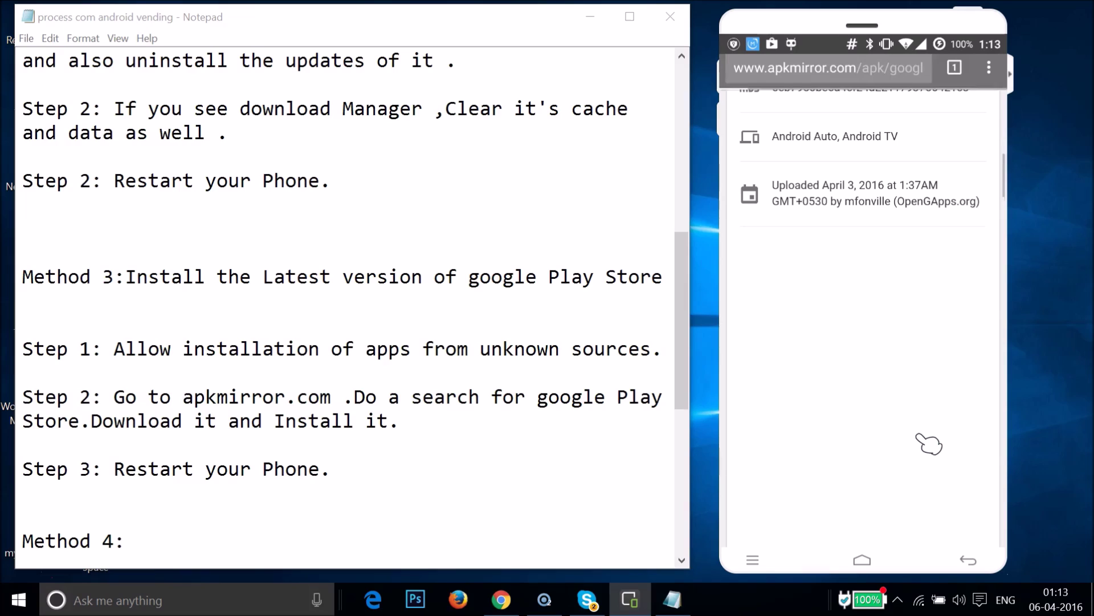
pyautogui.rightClick(929, 443)
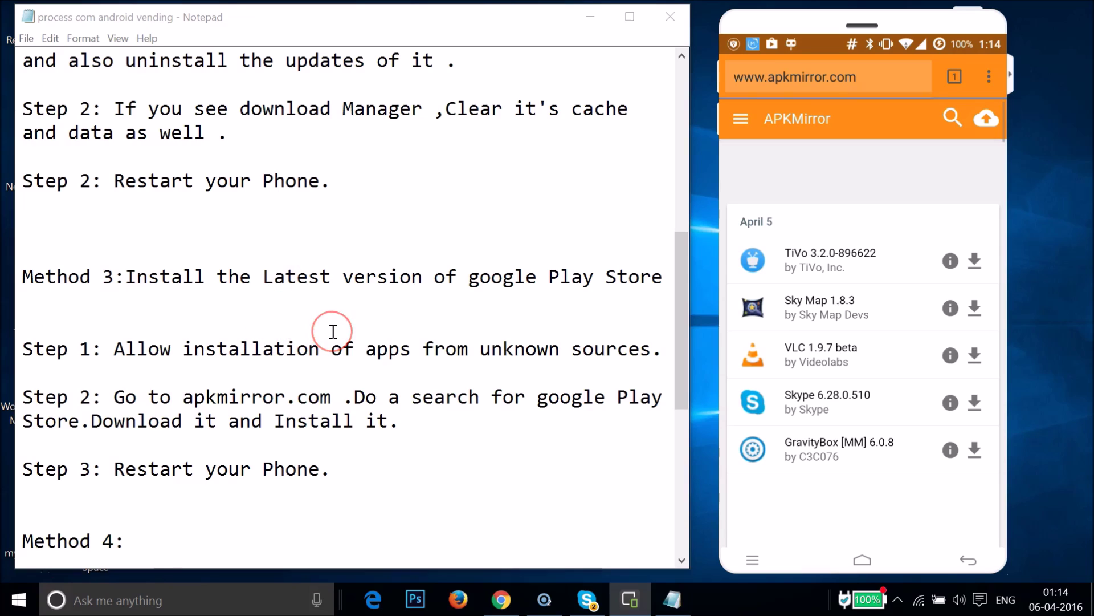
# Switch to the notes and read the Method 4 instructions for a factory data reset
pyautogui.click(300, 332)
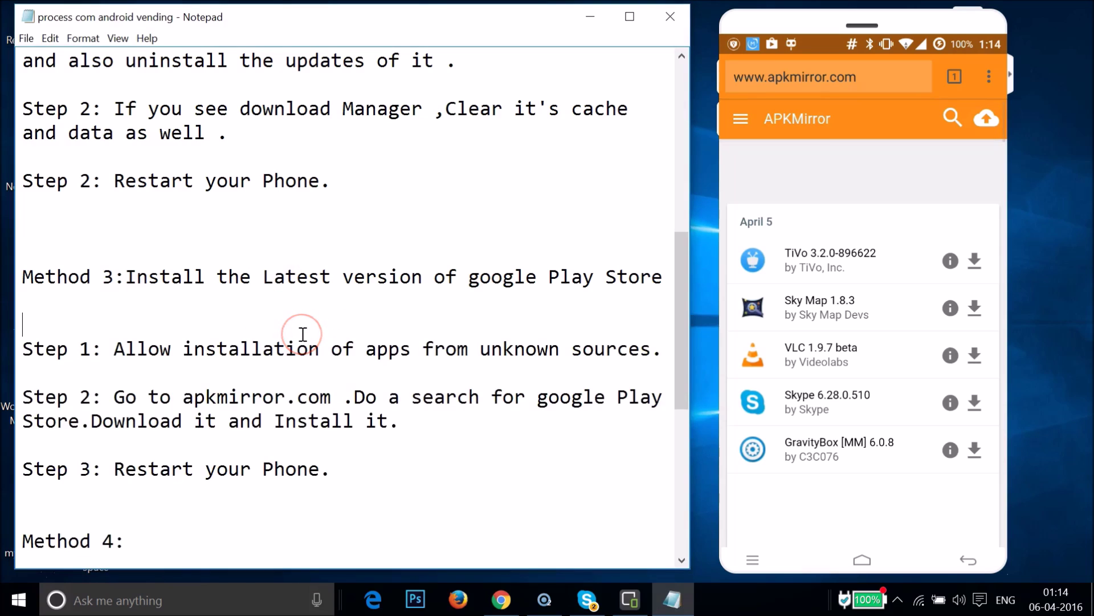
pyautogui.scroll(-3, 302, 333)
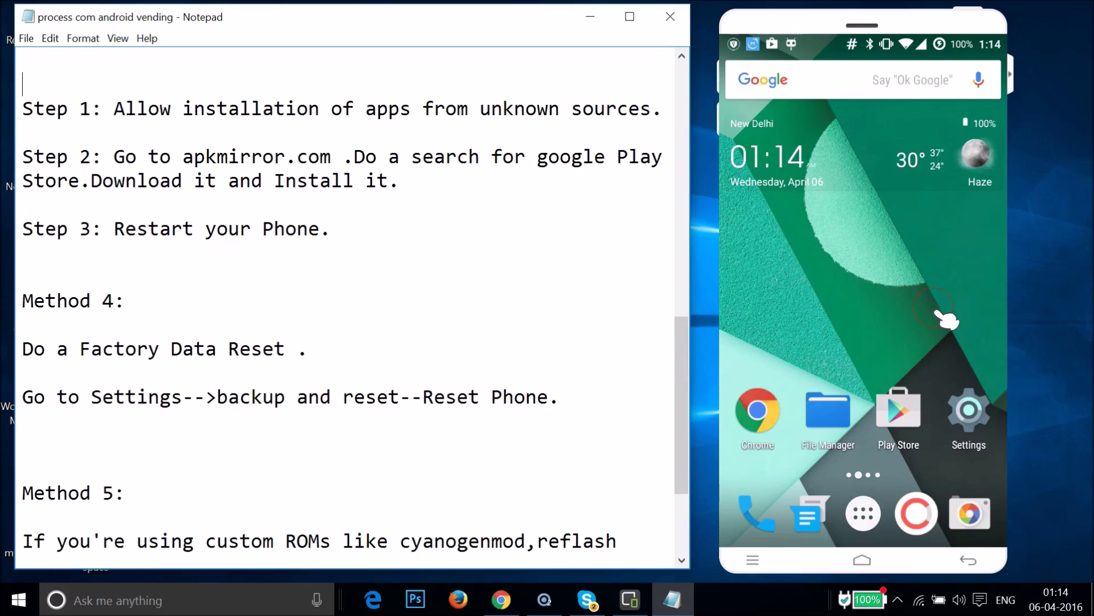
# Open the phone's Backup & reset settings and bring up the Factory data reset page with its erase options
pyautogui.click(969, 409)
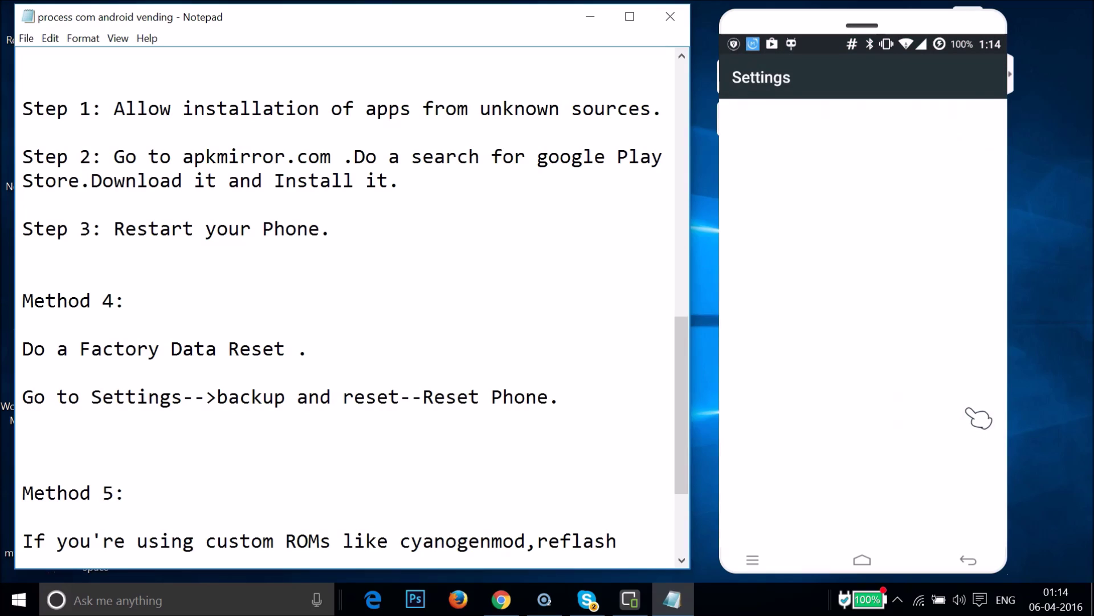
pyautogui.click(886, 382)
pyautogui.moveTo(801, 408); pyautogui.dragTo(863, 364)
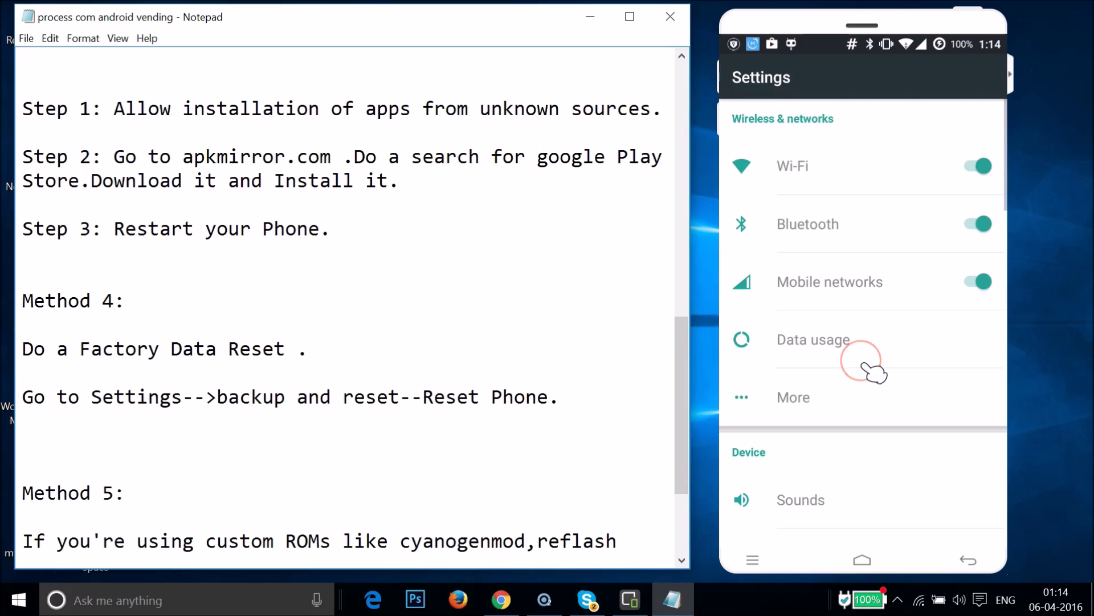
pyautogui.scroll(-10, 864, 365)
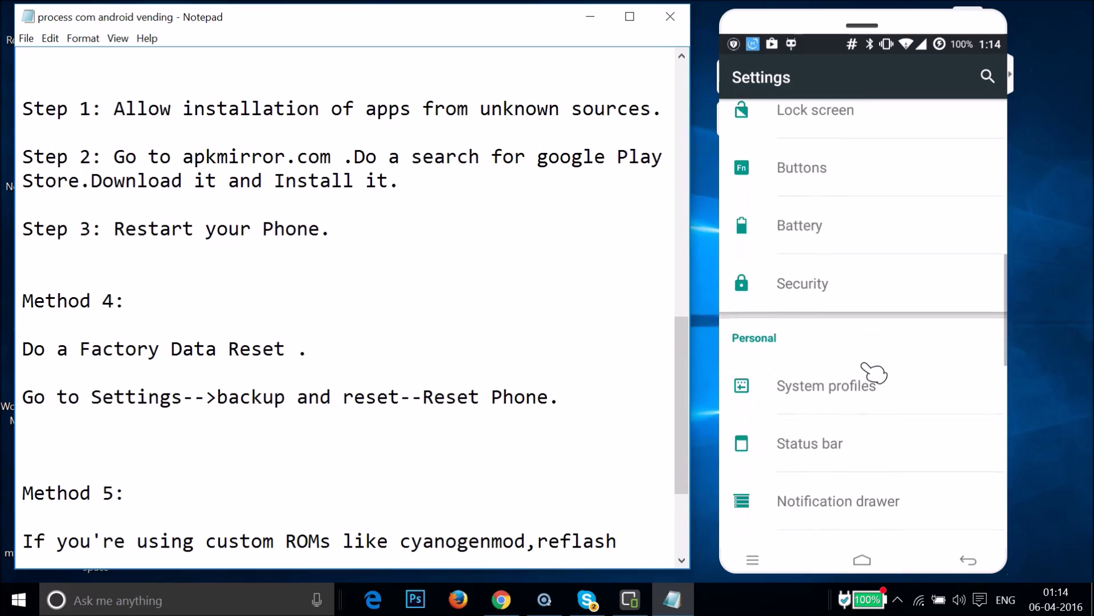
pyautogui.scroll(-10, 864, 364)
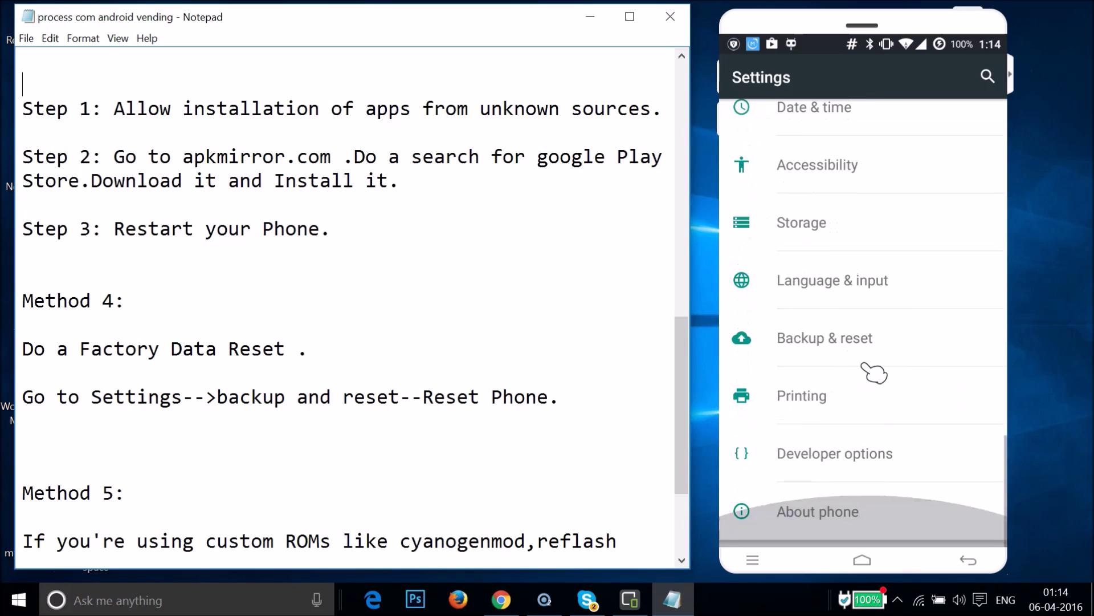
pyautogui.click(818, 336)
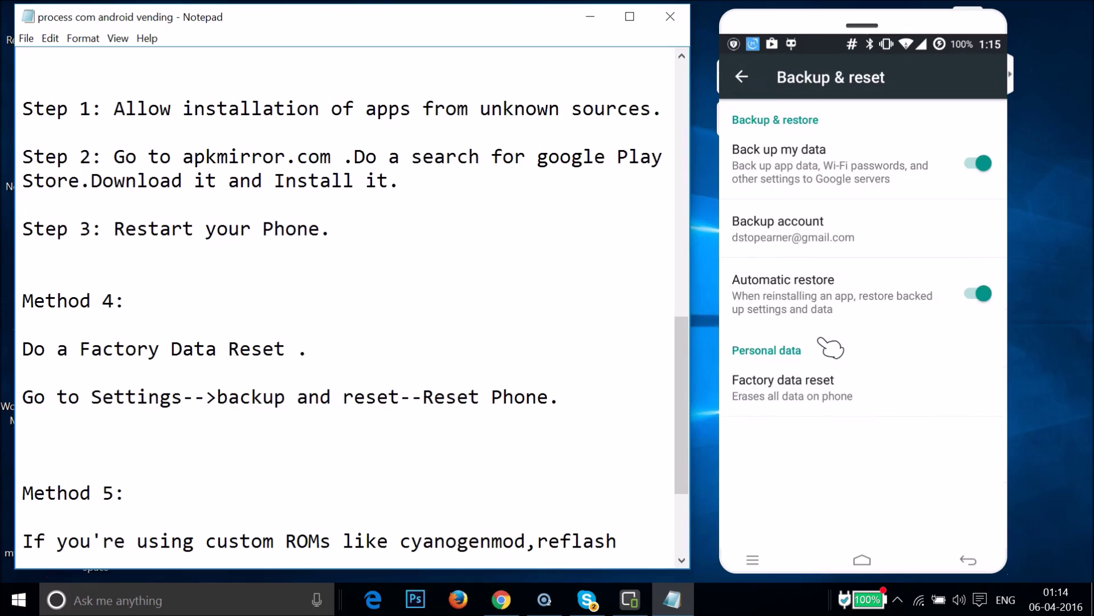
pyautogui.click(801, 390)
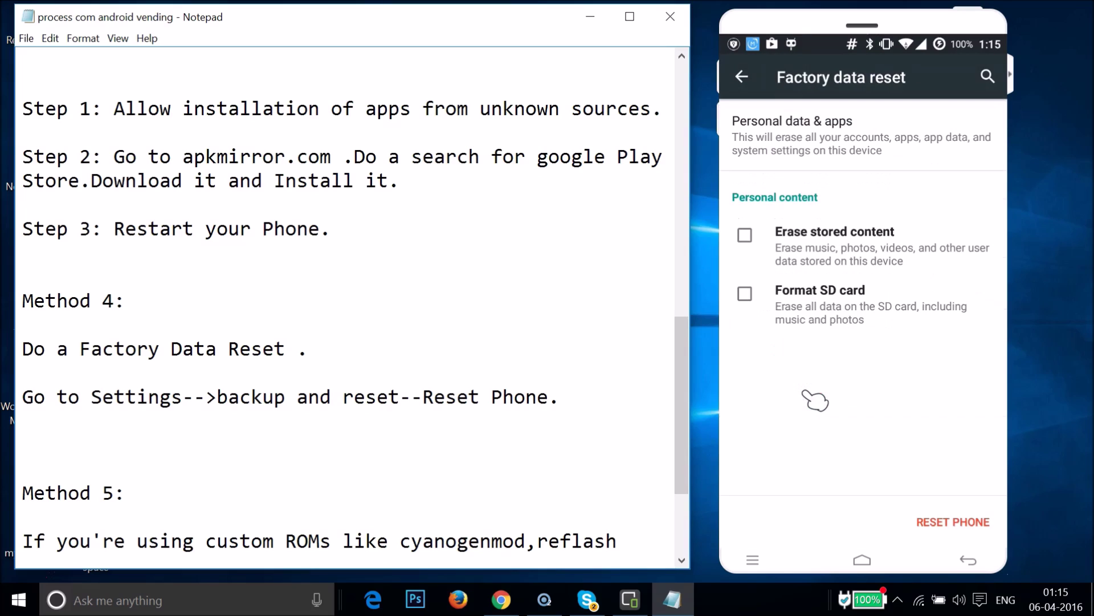
pyautogui.click(891, 466)
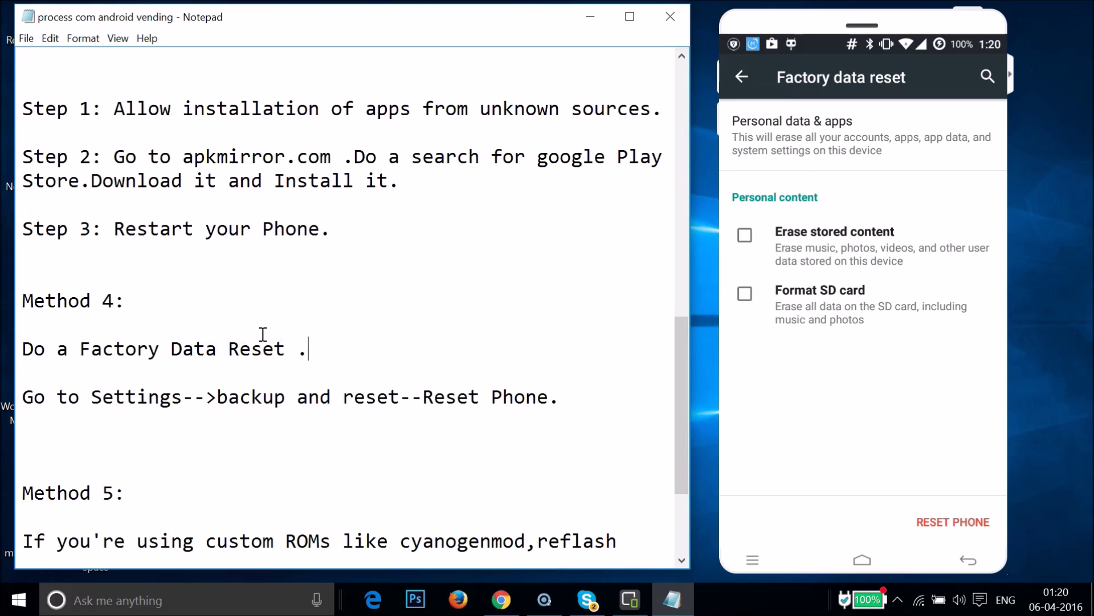
# Review the methods in the notes from the start and read the Method 5 instructions on reflashing GAPPS or the OS
pyautogui.scroll(10, 237, 308)
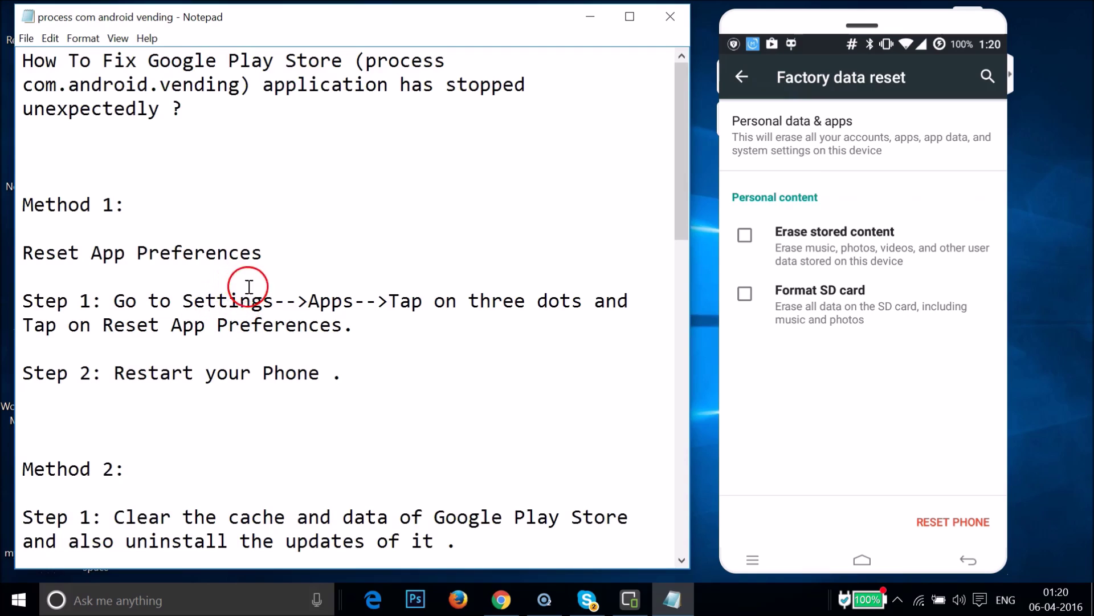
pyautogui.scroll(-7, 249, 287)
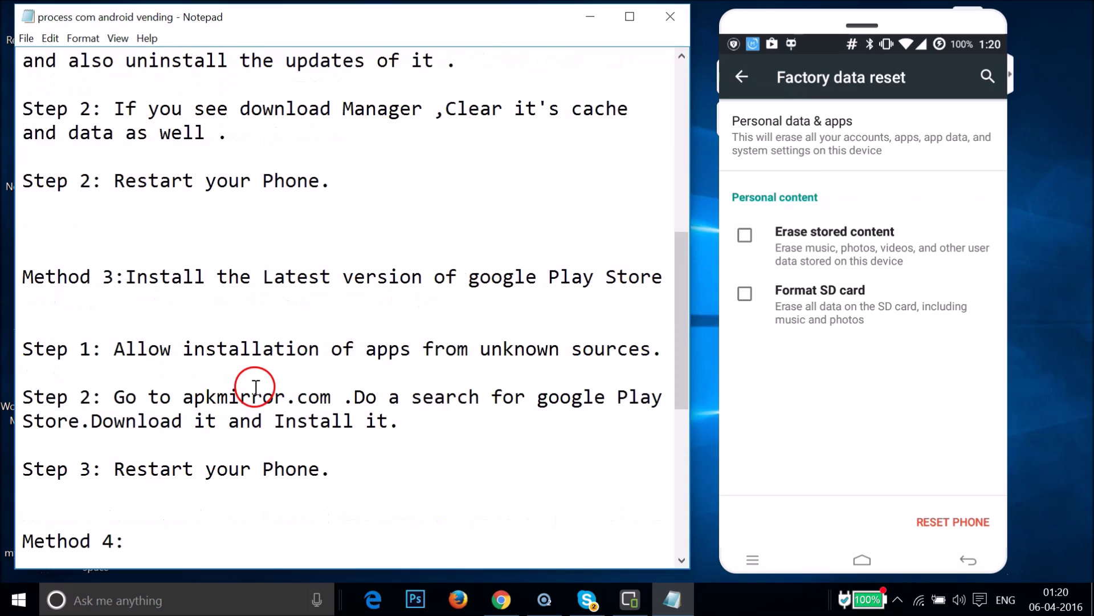
pyautogui.scroll(-6, 215, 361)
pyautogui.click(223, 128)
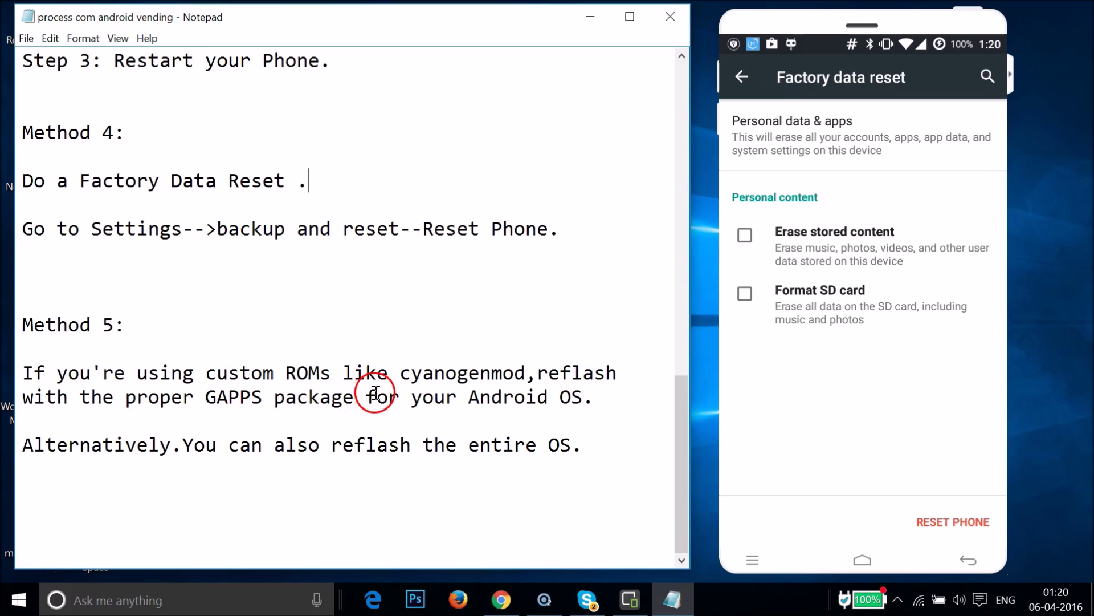
pyautogui.click(599, 398)
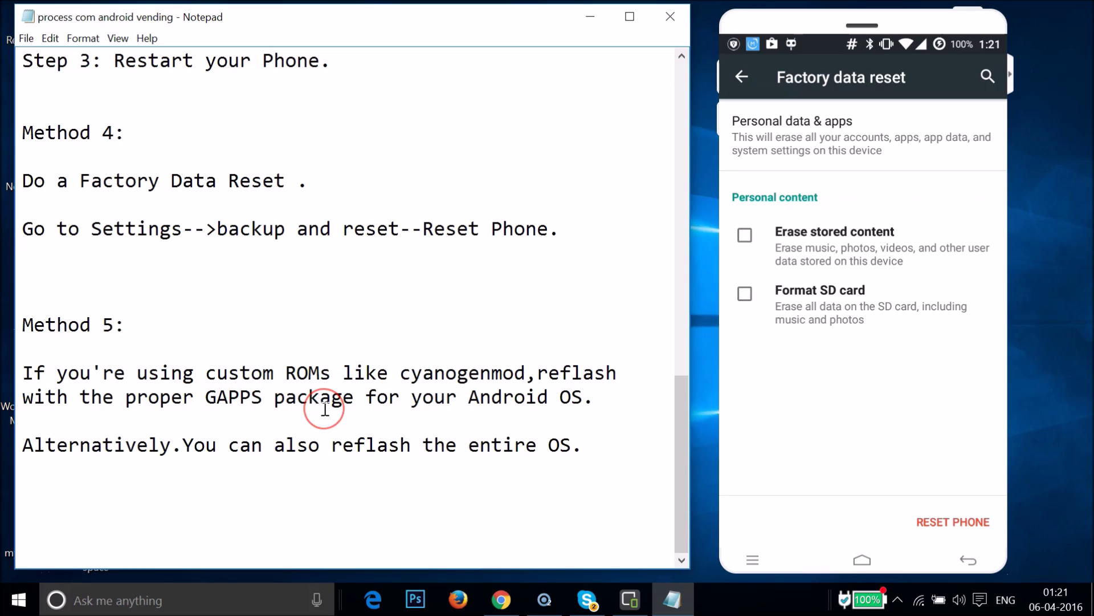
# Return to the beginning of the notes and place the text cursor on the blank line above Method 1
pyautogui.scroll(12, 325, 408)
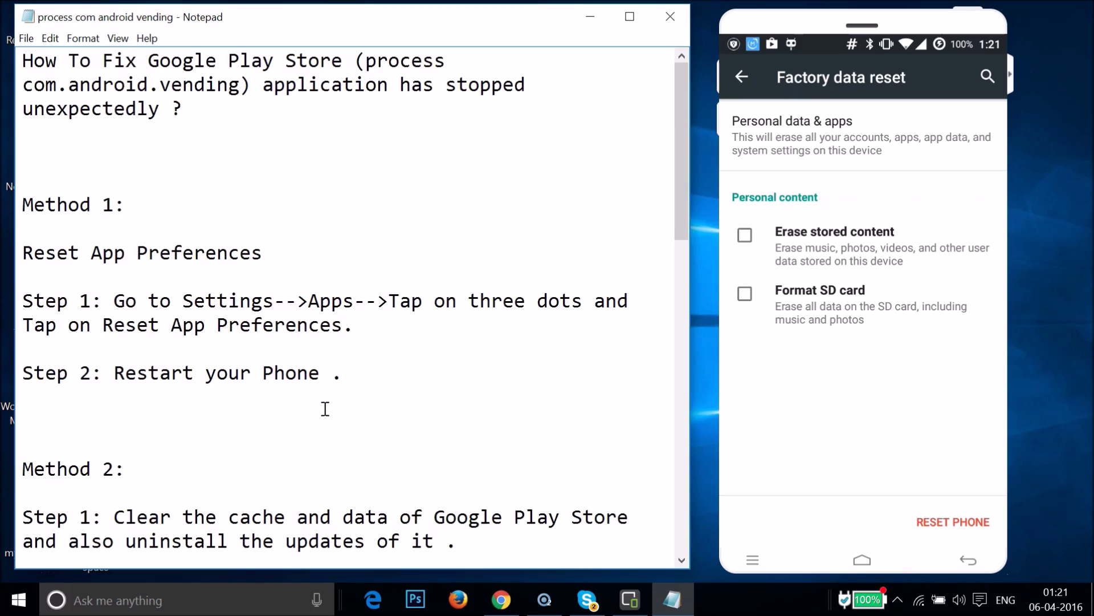
pyautogui.click(196, 214)
pyautogui.click(120, 162)
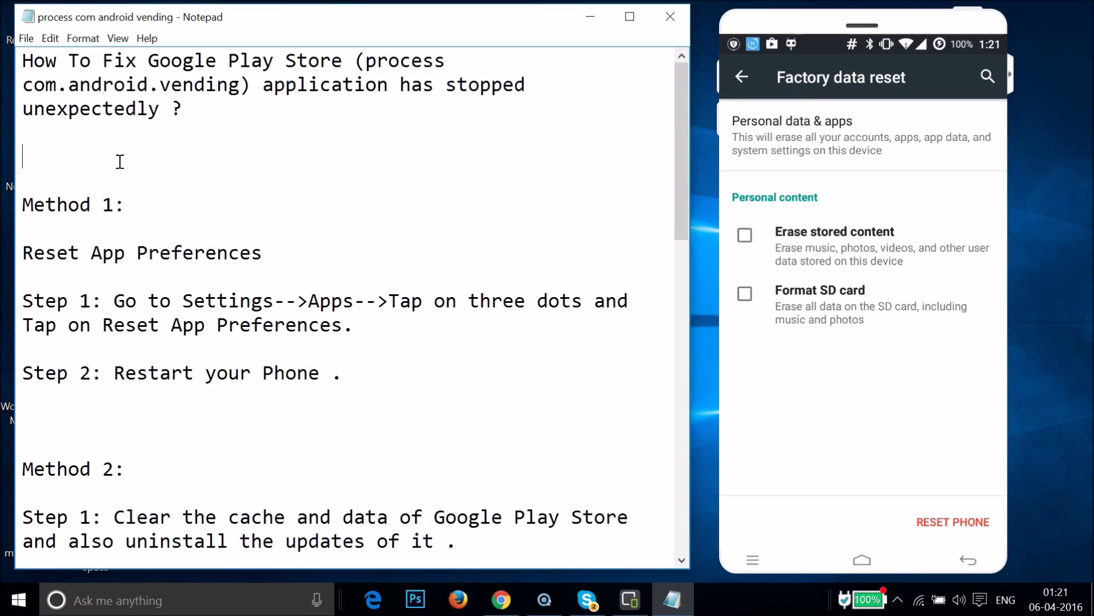